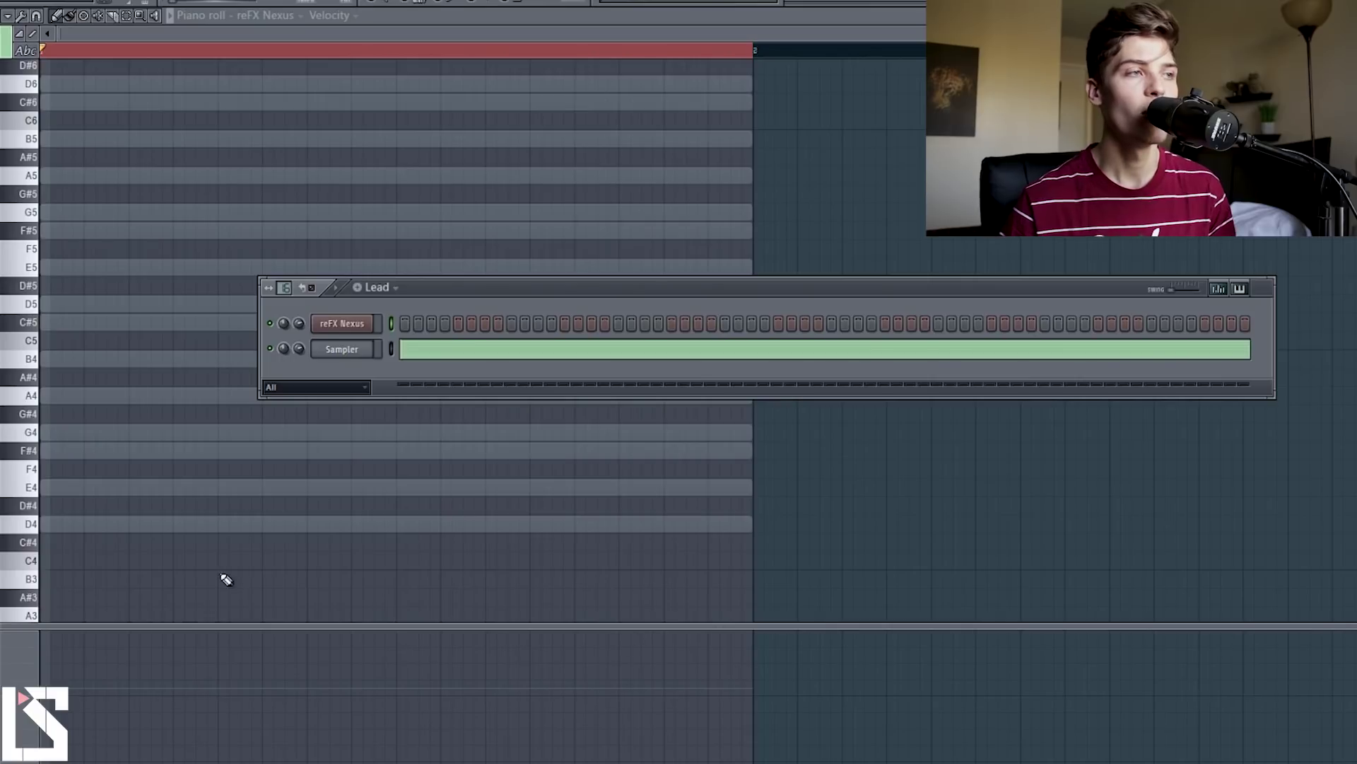
# Step: Audition the D4 root note on the piano roll keyboard
pyautogui.click(36, 527)
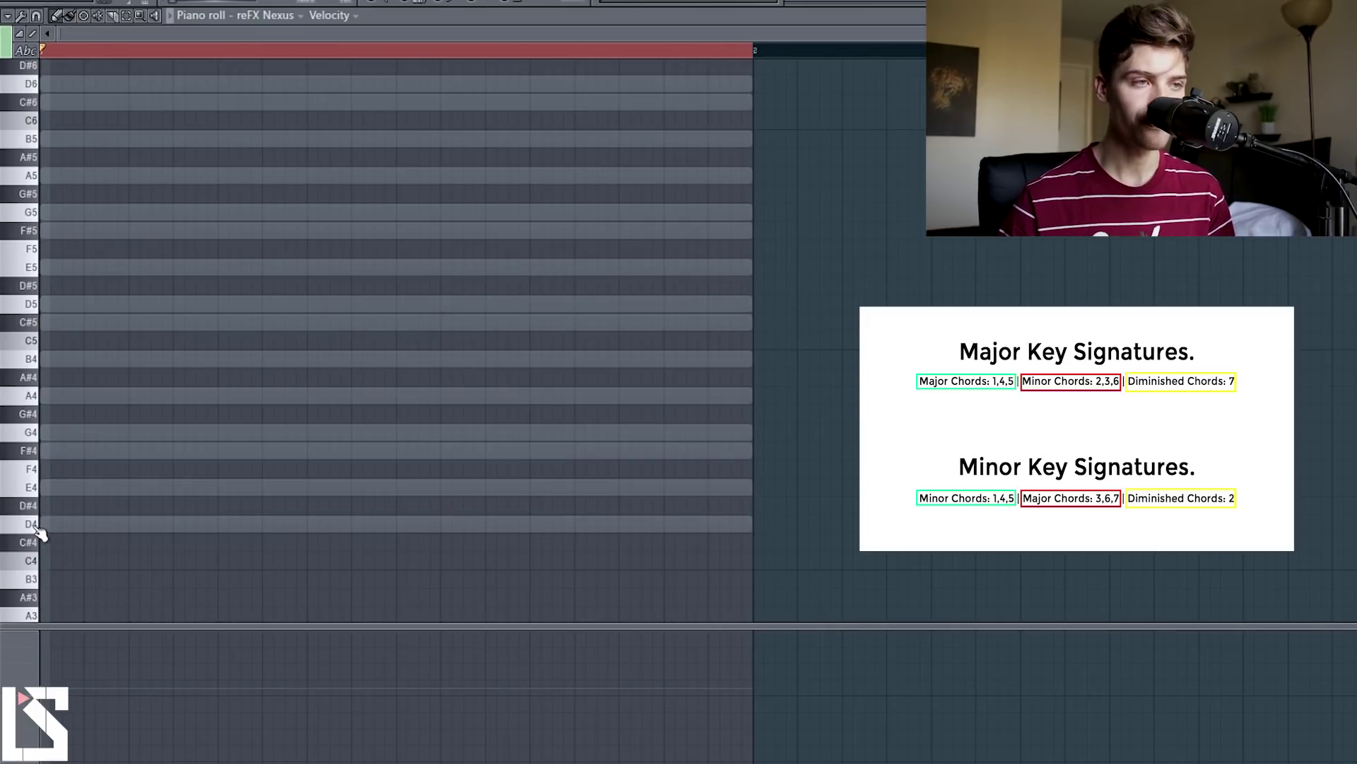
pyautogui.click(37, 529)
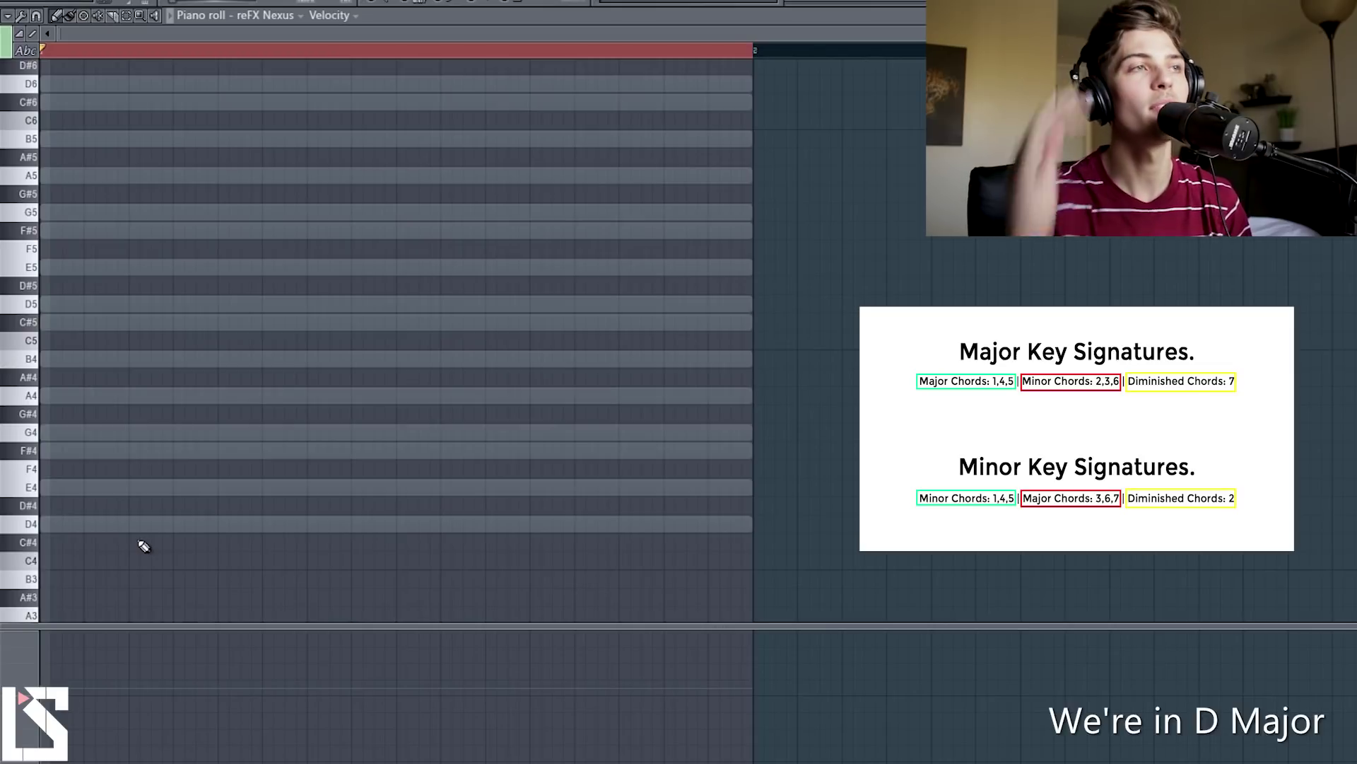
# Step: Paste the D major scale notes from D4 to C#5 and look through the available chord and scale types
pyautogui.scroll(3, 268, 445)
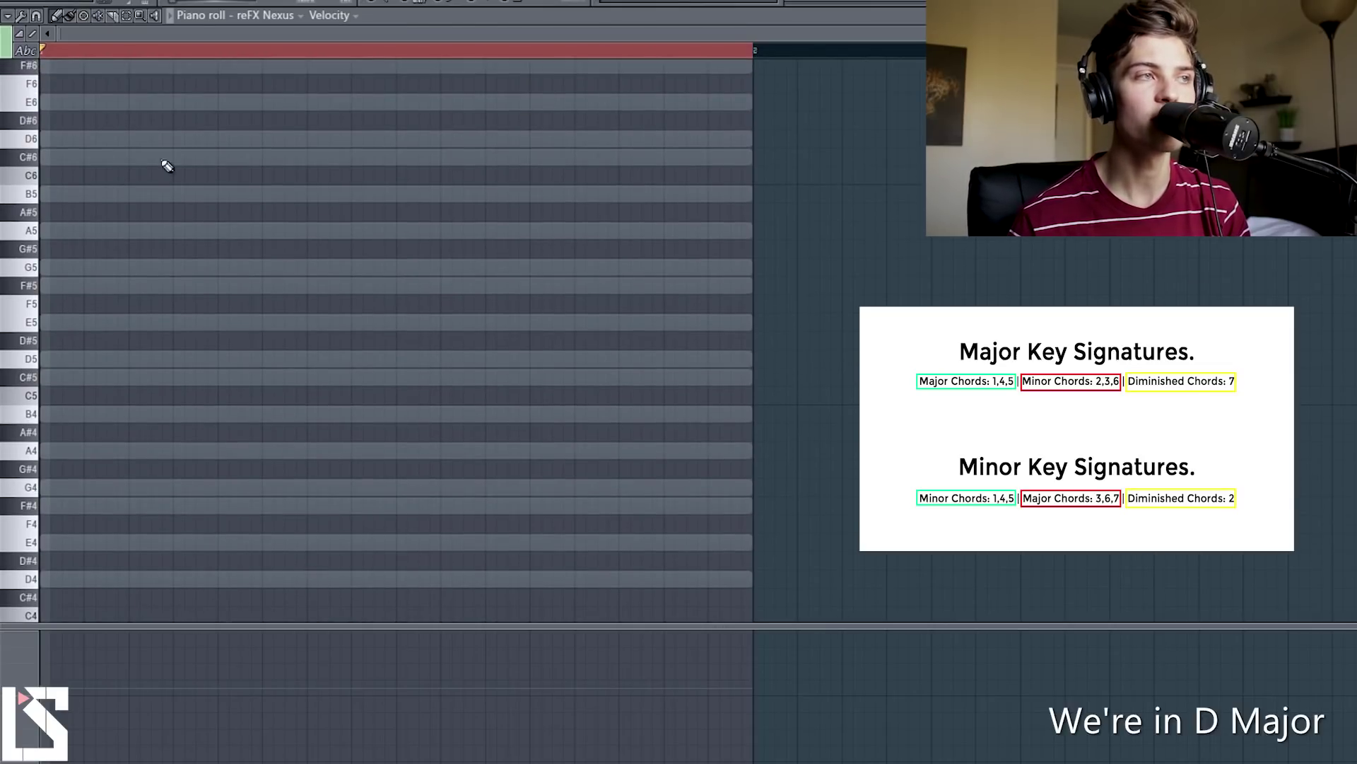
pyautogui.hotkey('ctrl', 'v')
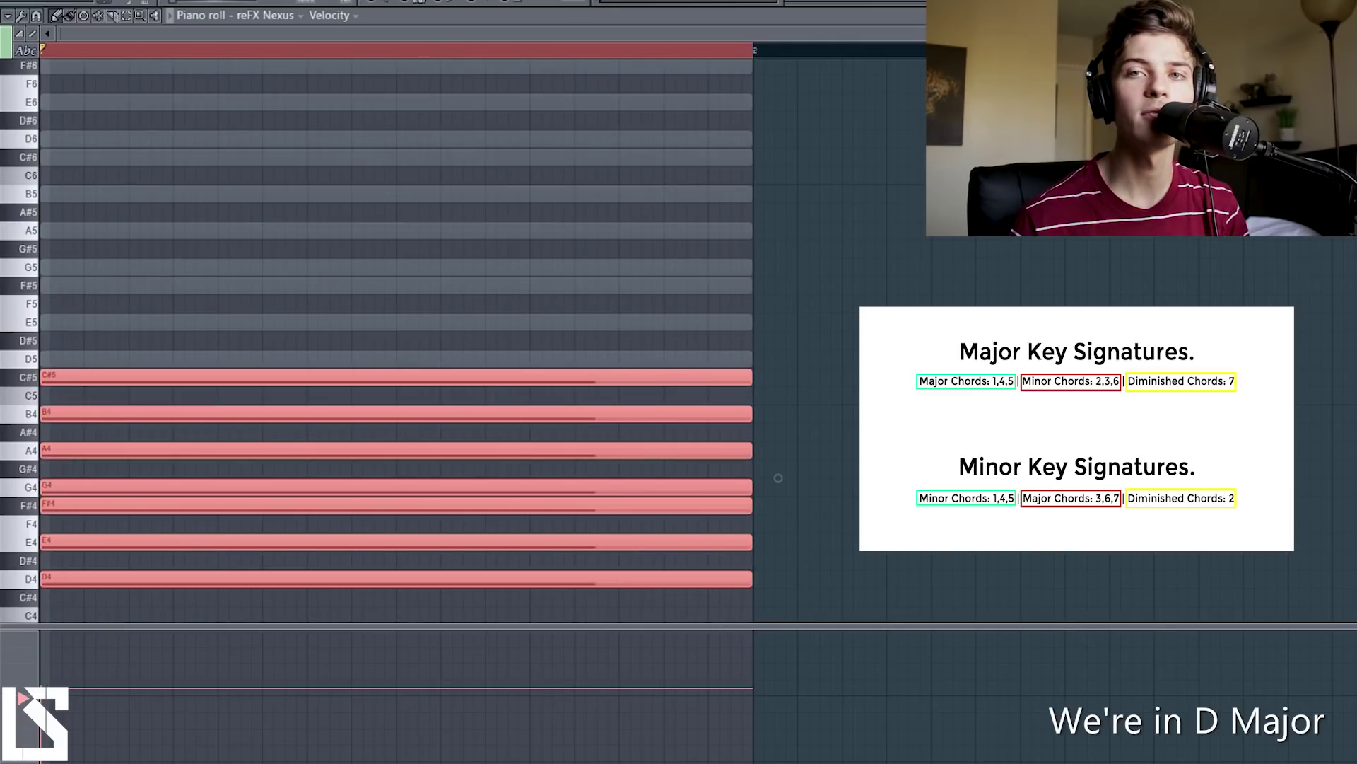
pyautogui.click(9, 16)
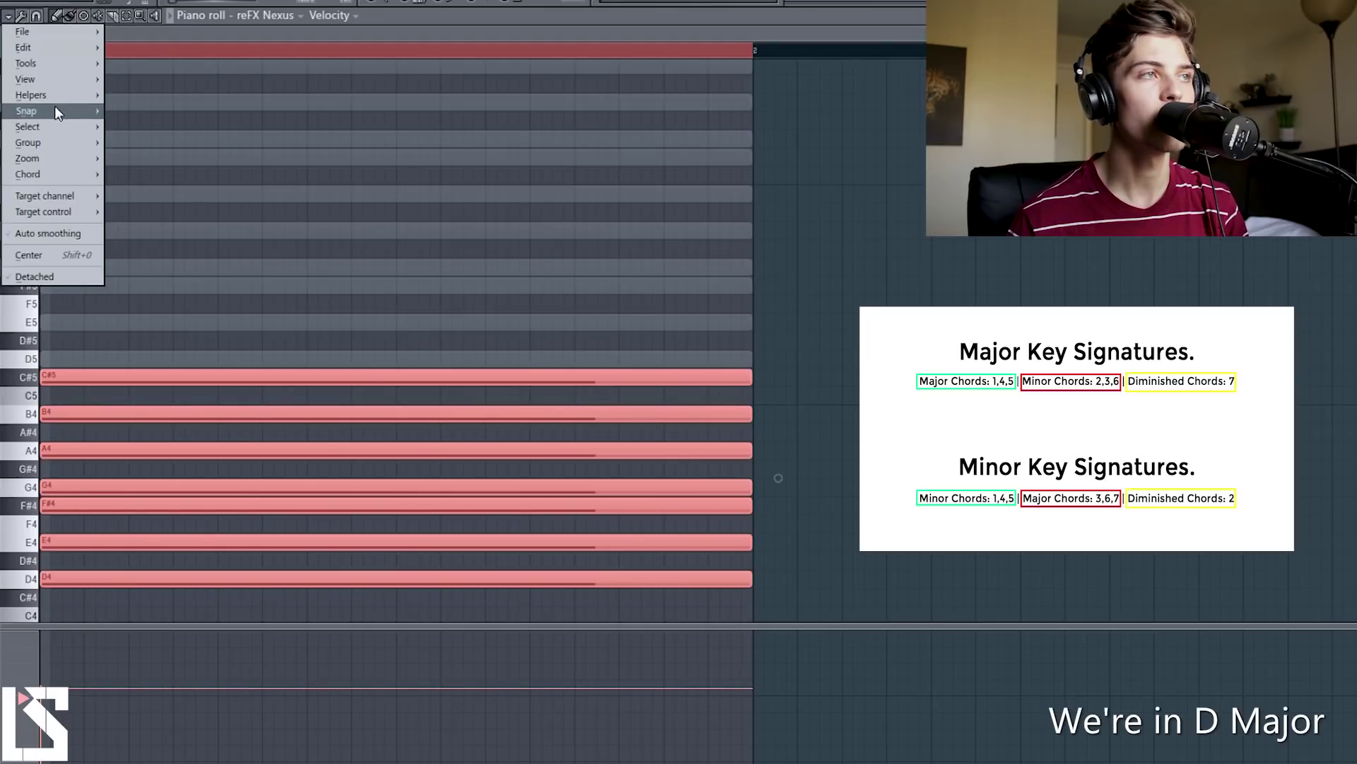
pyautogui.moveTo(61, 103)
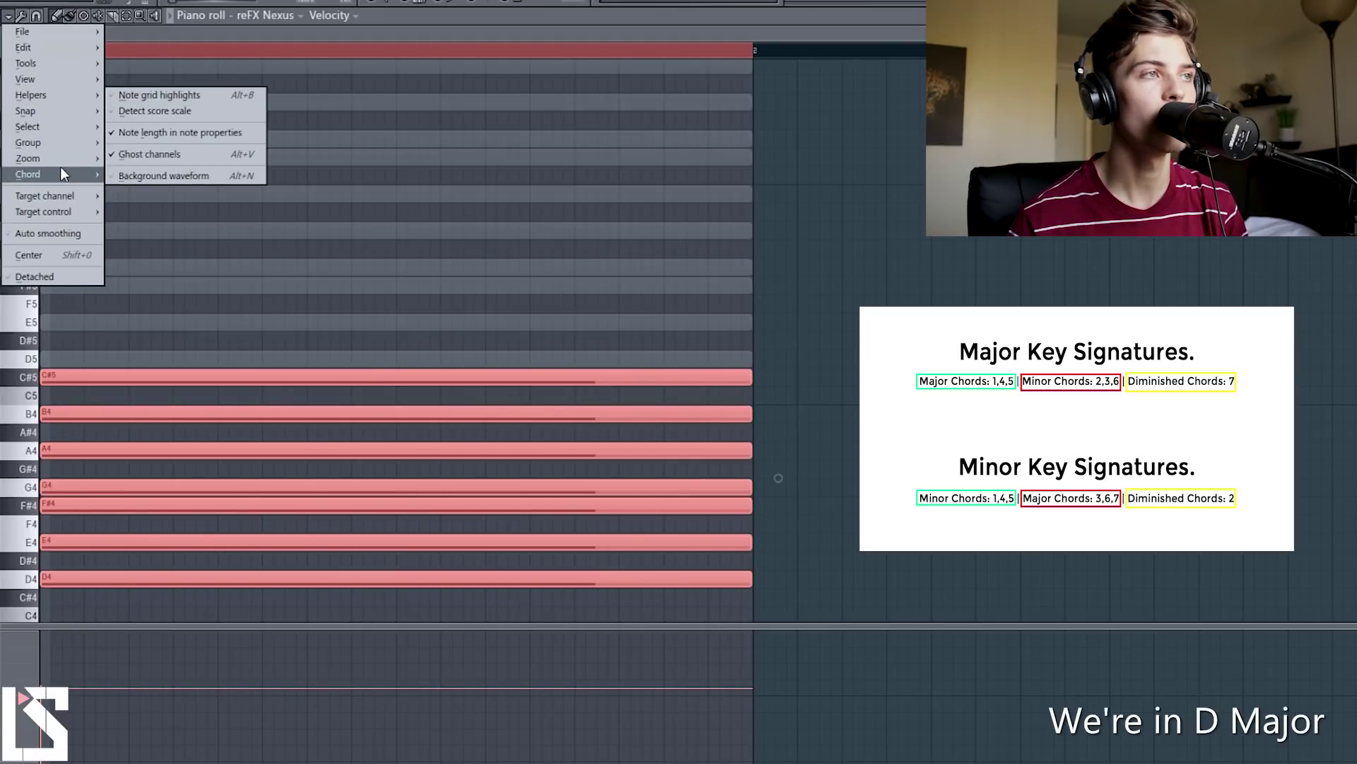
pyautogui.moveTo(59, 171)
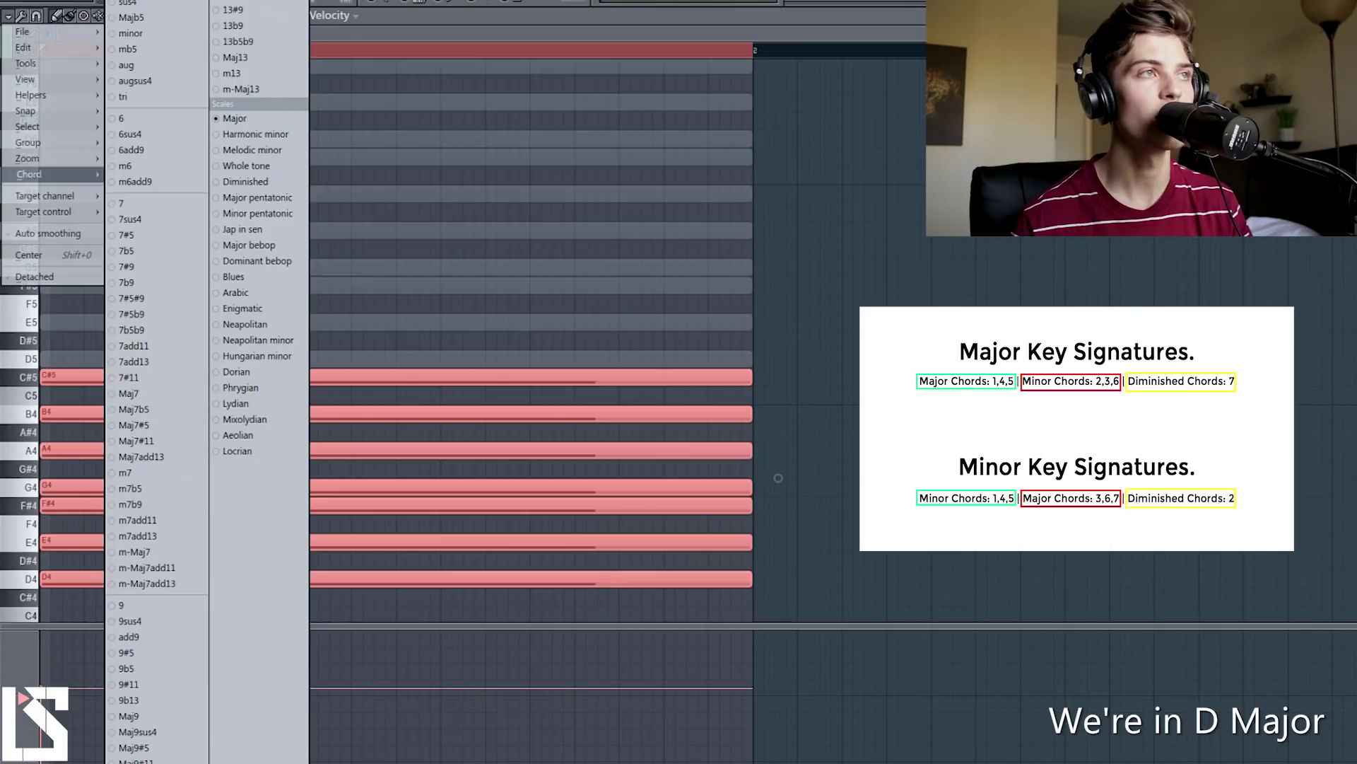
pyautogui.press('Escape')
# Step: Undo the pasted scale notes to leave the piano roll empty
pyautogui.hotkey('ctrl', 'z')
pyautogui.hotkey('ctrl', 'z')
# Step: Draw a D major chord with D4, F#4 and A4 at the start of bar 1, each note three-quarters of a beat long
pyautogui.scroll(-1, 162, 582)
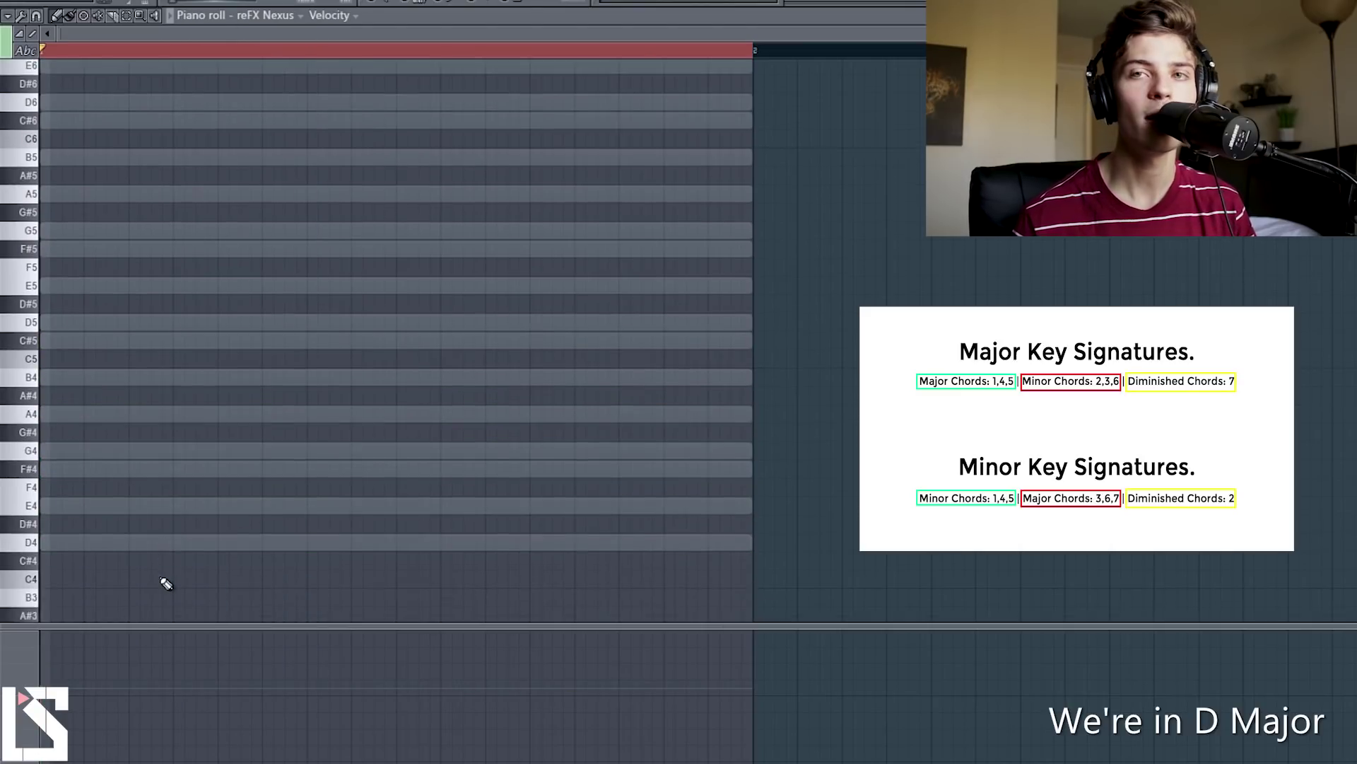
pyautogui.scroll(-1, 165, 582)
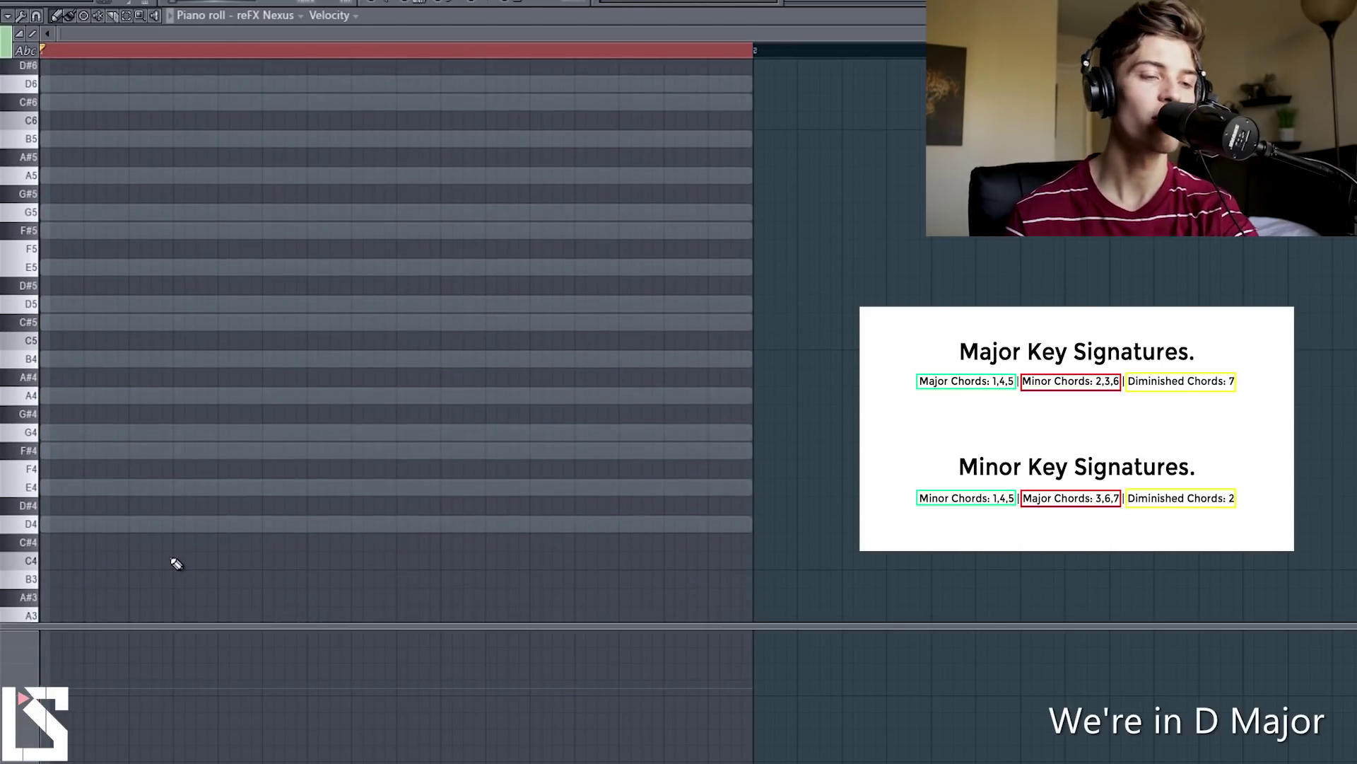
pyautogui.click(63, 524)
pyautogui.moveTo(759, 527); pyautogui.dragTo(172, 615)
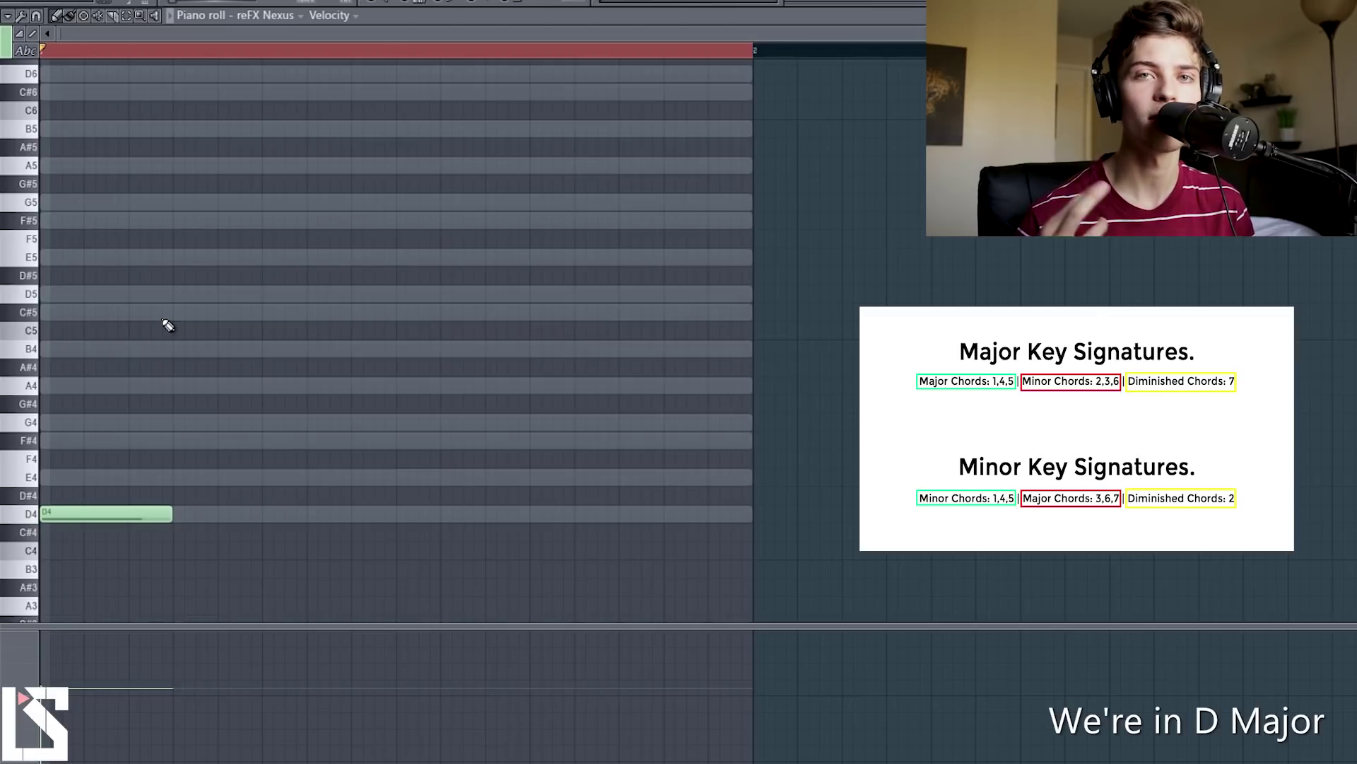
pyautogui.click(47, 441)
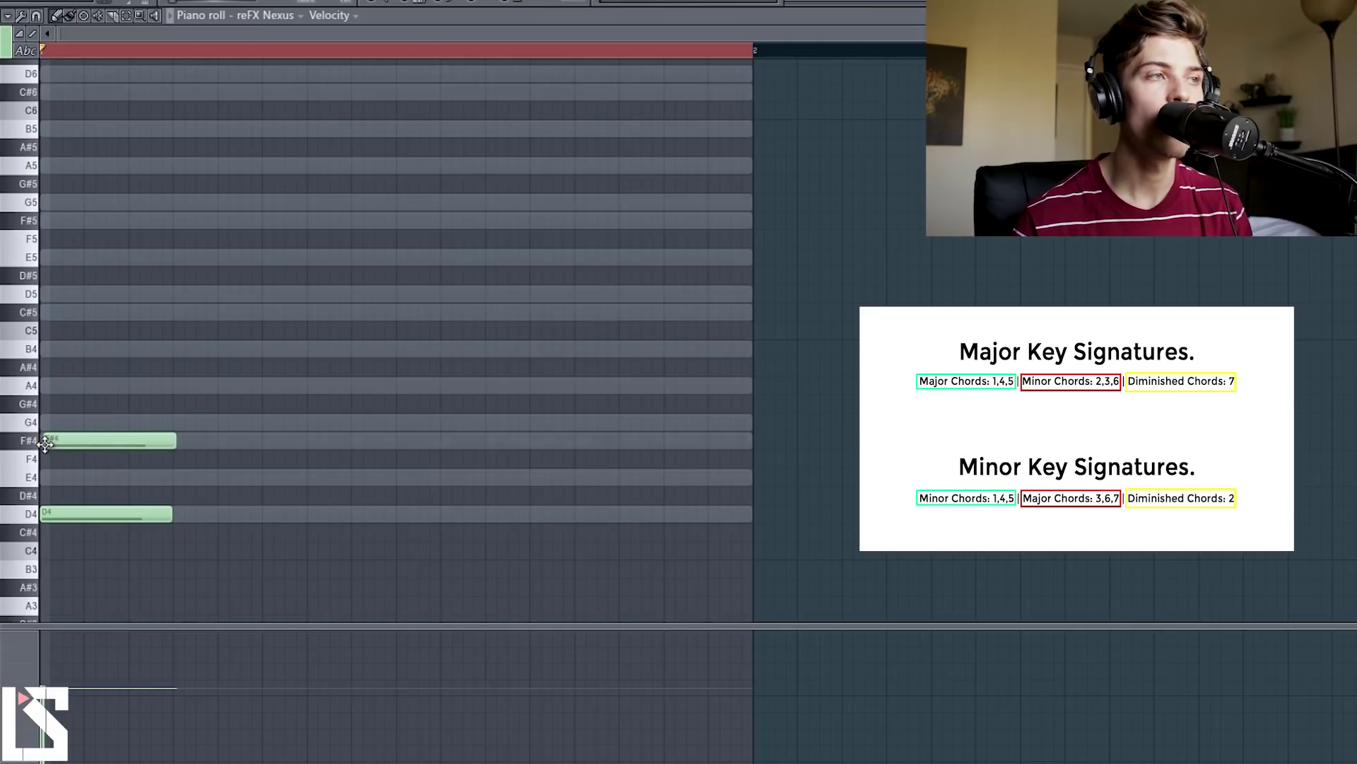
pyautogui.click(57, 387)
pyautogui.moveTo(53, 438); pyautogui.dragTo(7, 436)
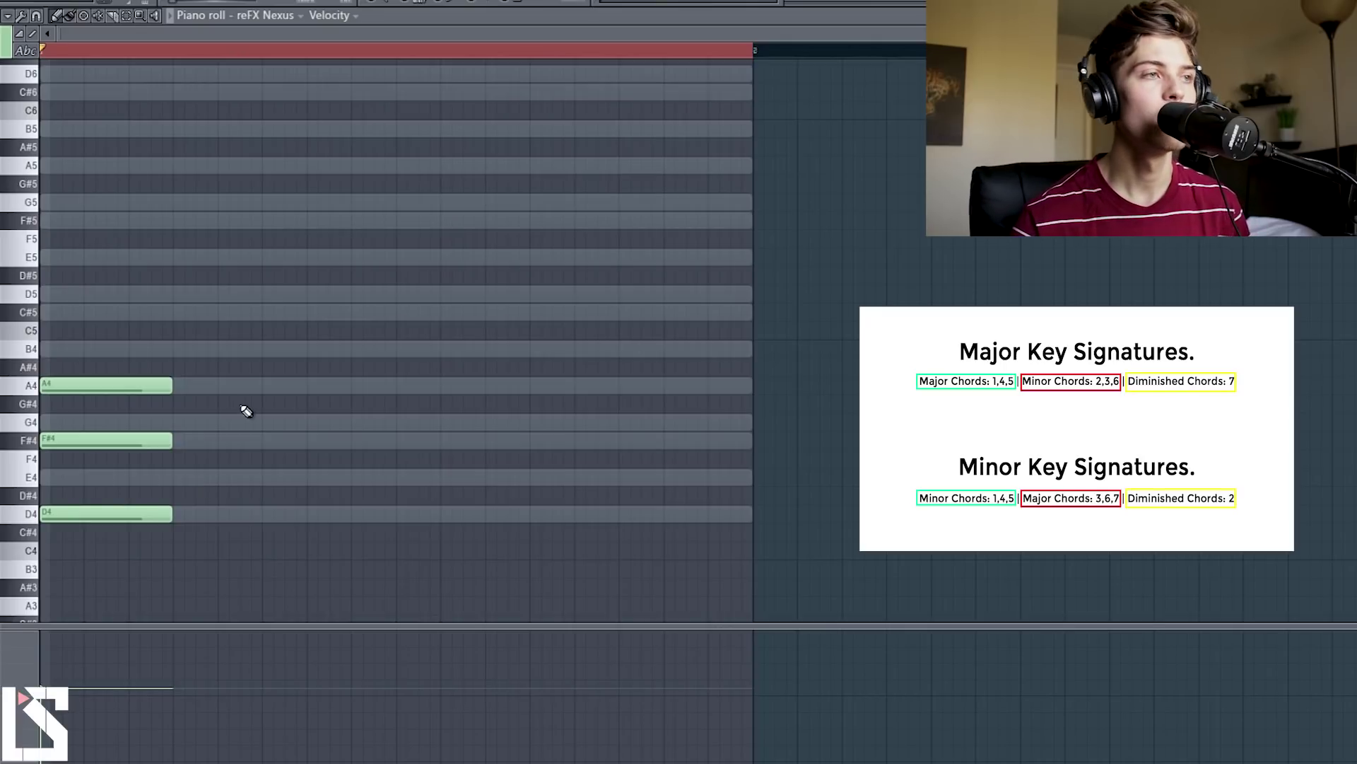
# Step: Add an E minor chord with E4, G4 and B4 on the second beat of bar 1
pyautogui.click(226, 479)
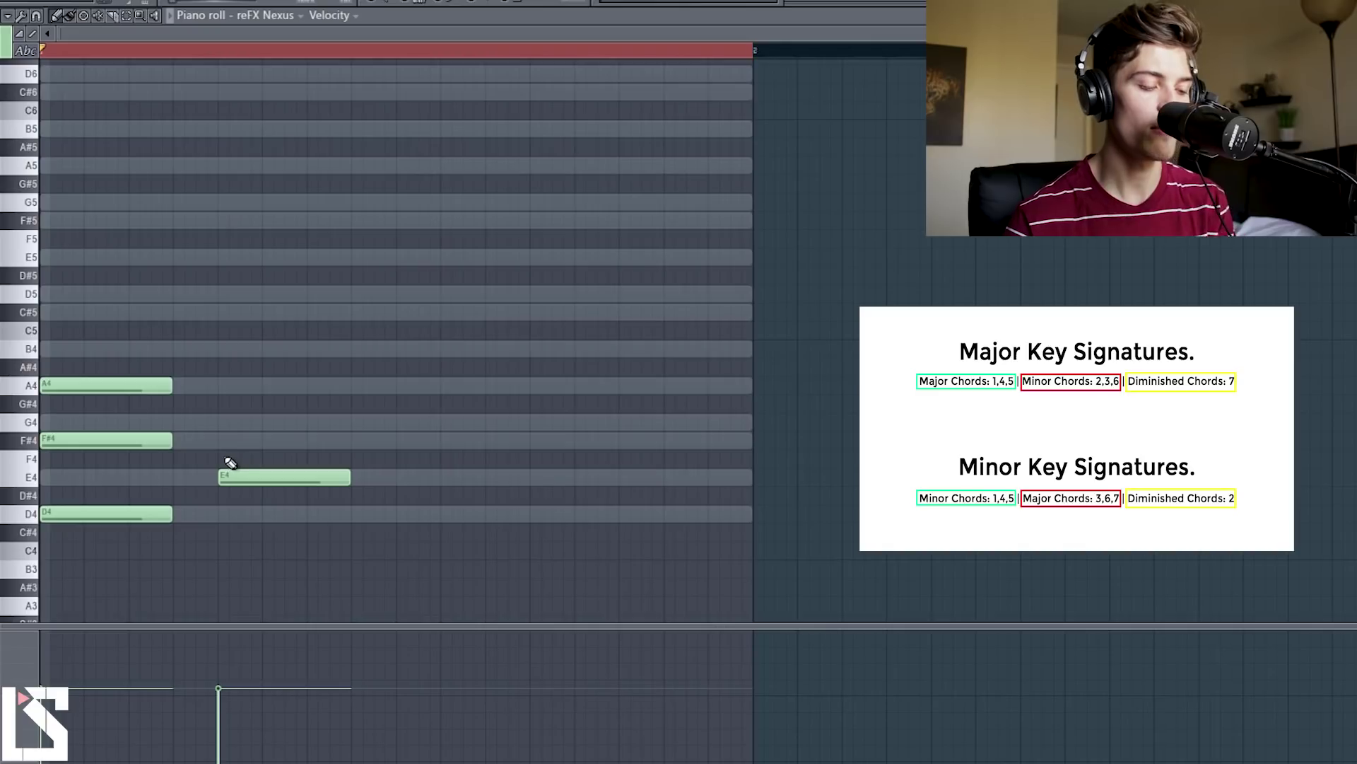
pyautogui.click(225, 423)
pyautogui.click(220, 351)
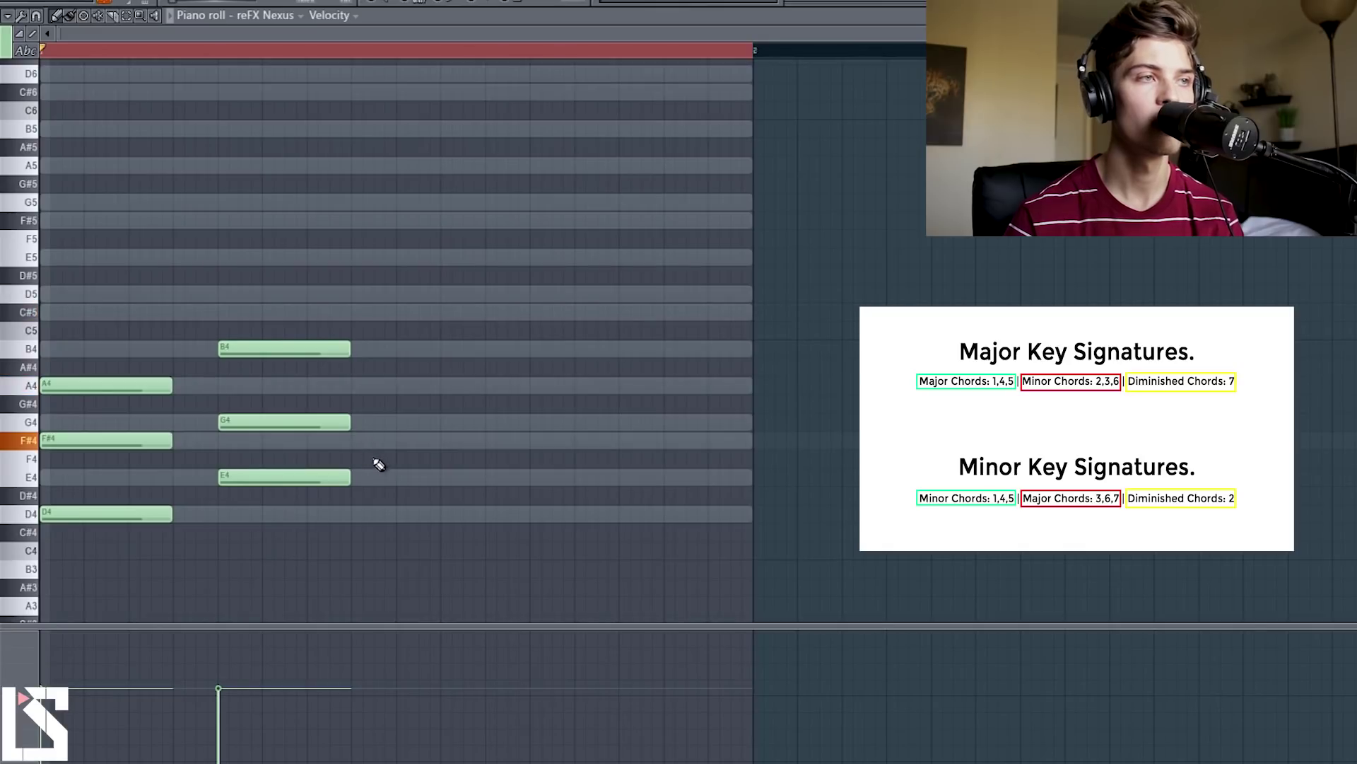
# Step: Add an F# minor chord with F#4, A4 and C#5 on the third beat of bar 1
pyautogui.click(400, 441)
pyautogui.click(400, 385)
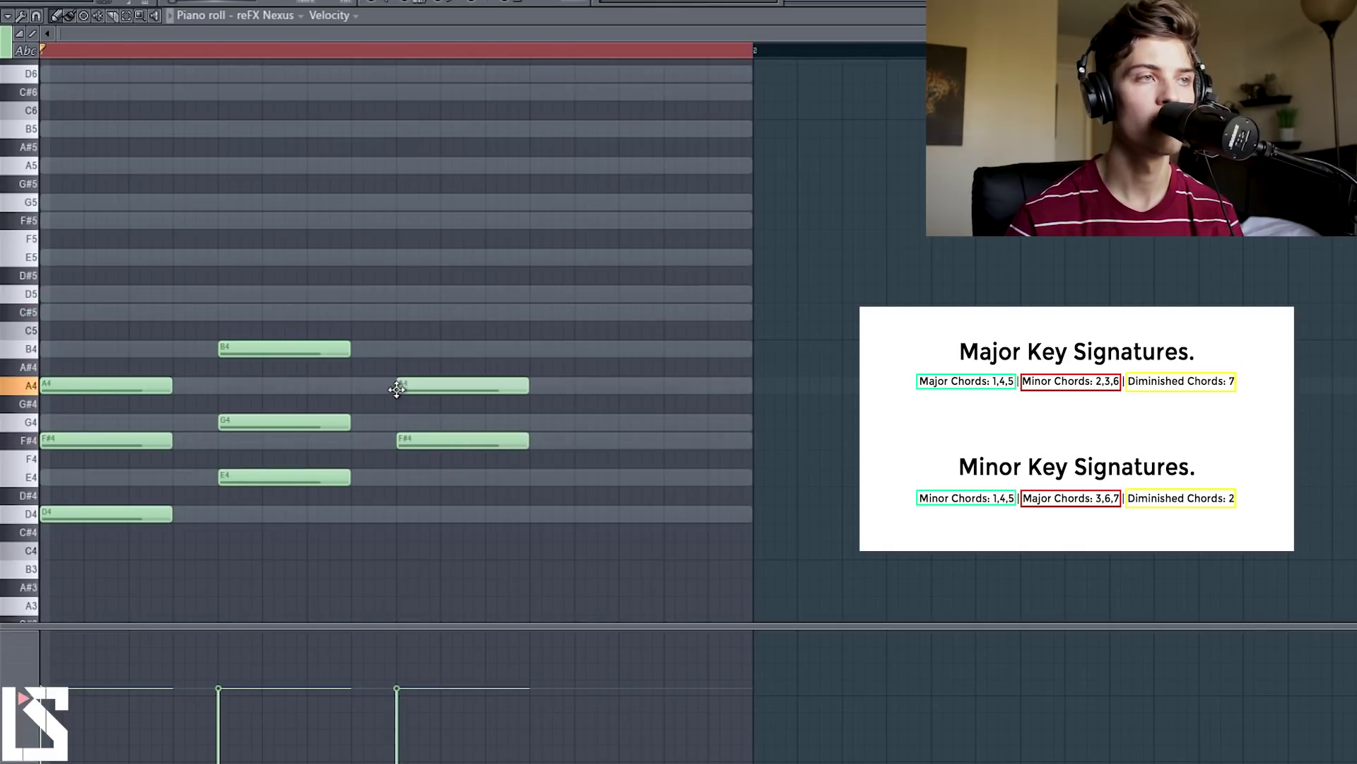
pyautogui.click(401, 312)
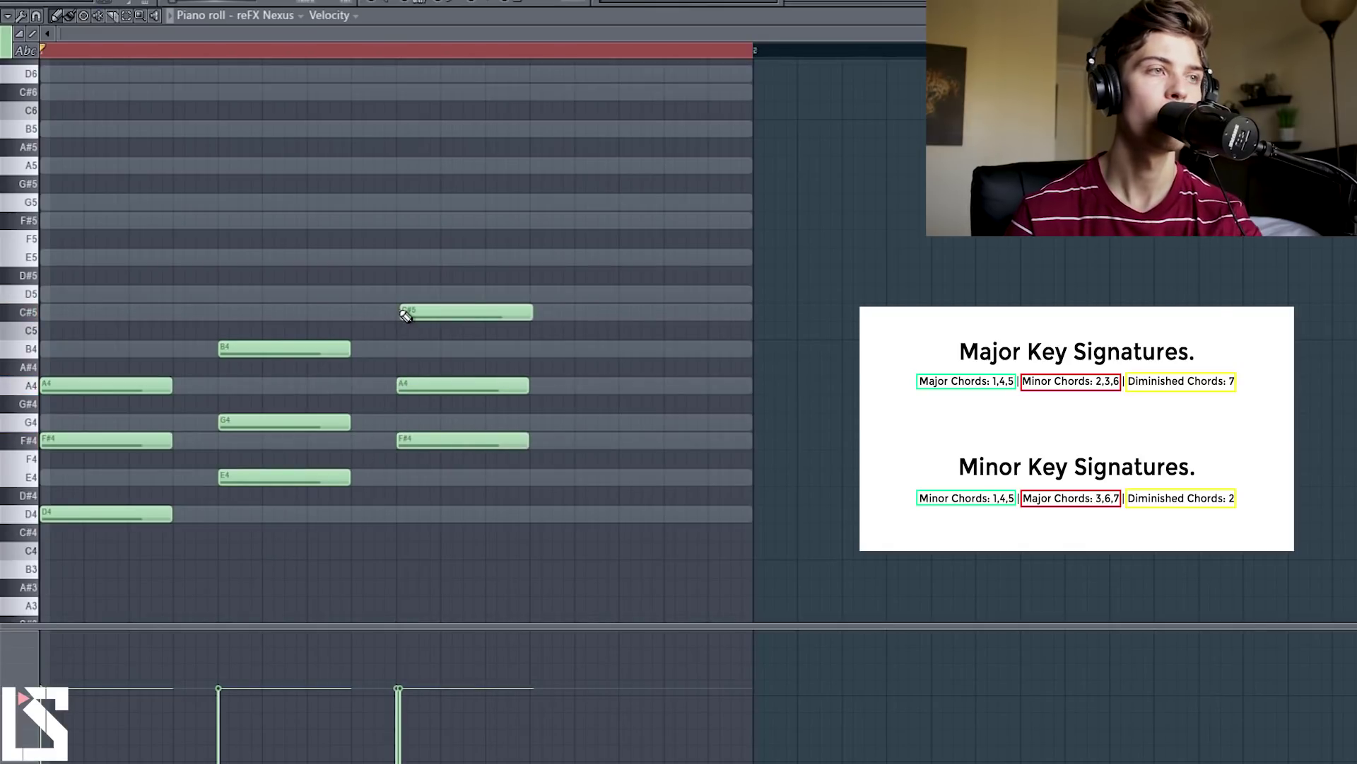
pyautogui.moveTo(404, 382)
pyautogui.mouseDown()
pyautogui.moveTo(401, 343)
pyautogui.moveTo(400, 385)
pyautogui.mouseUp()
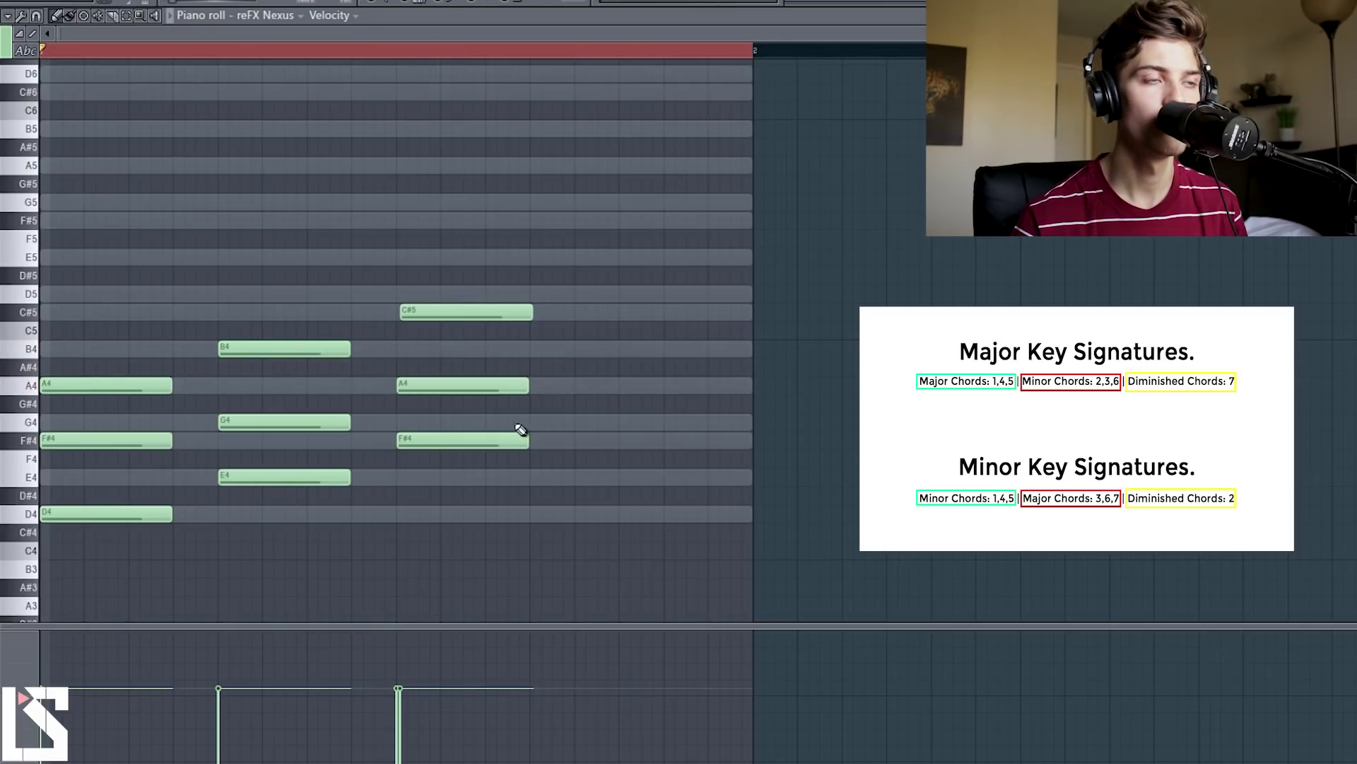
# Step: Add a G major chord with G4, B4 and D5 on the fourth beat of bar 1
pyautogui.scroll(-1, 581, 42)
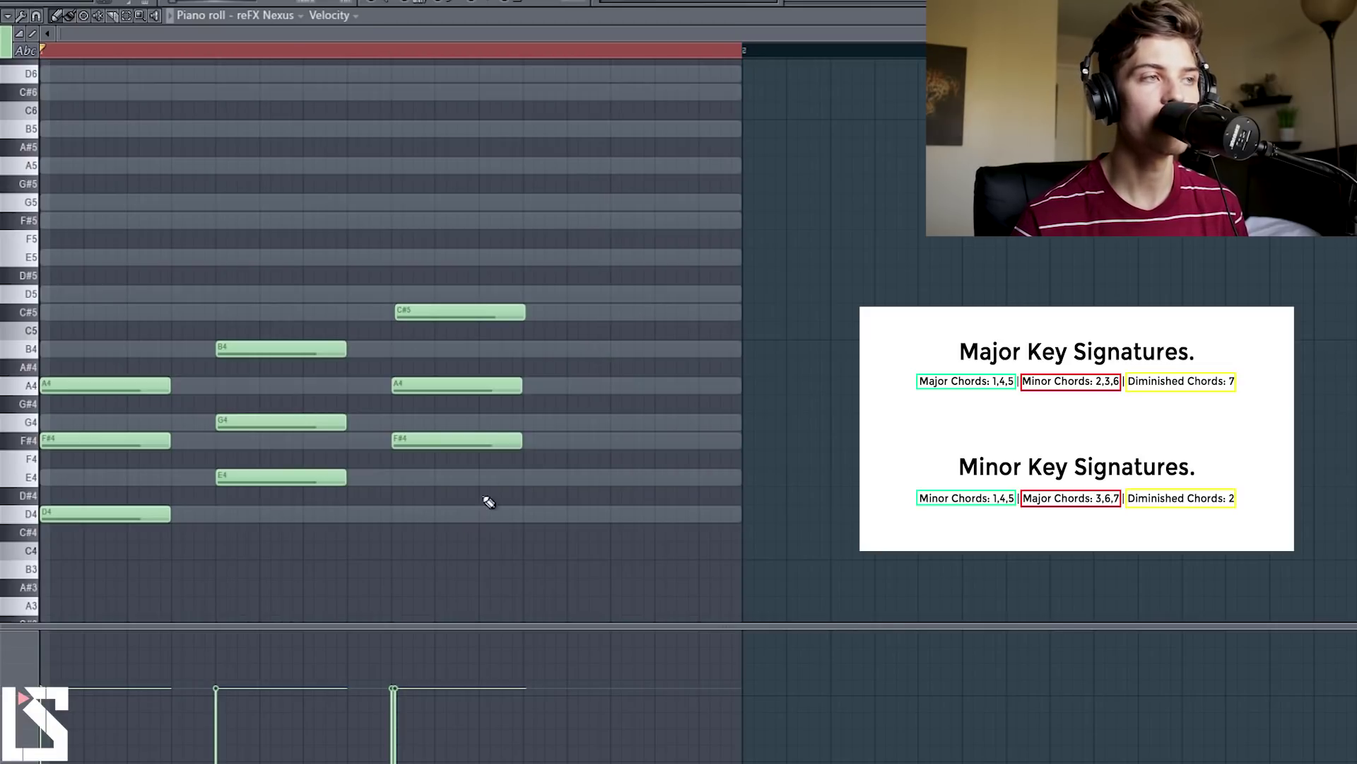
pyautogui.click(530, 423)
pyautogui.moveTo(530, 425); pyautogui.dragTo(574, 424)
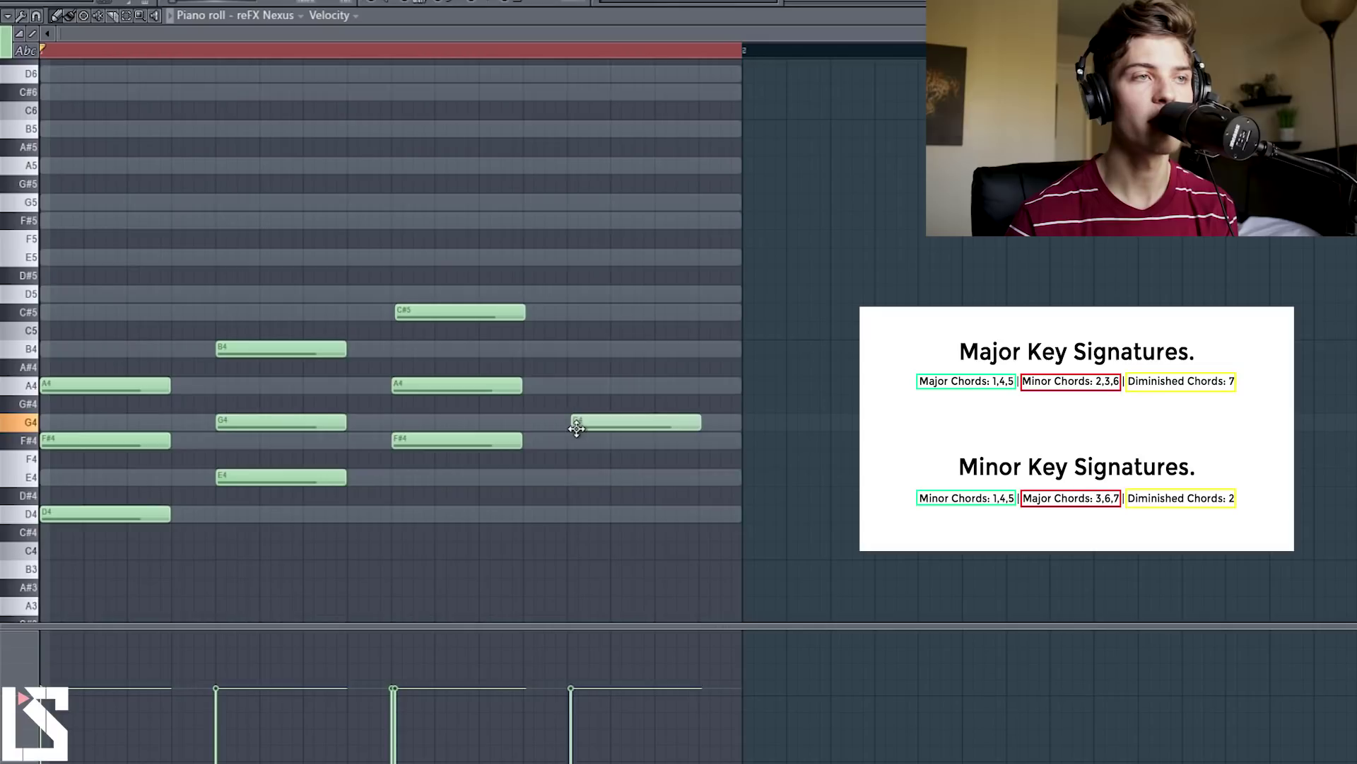
pyautogui.click(574, 349)
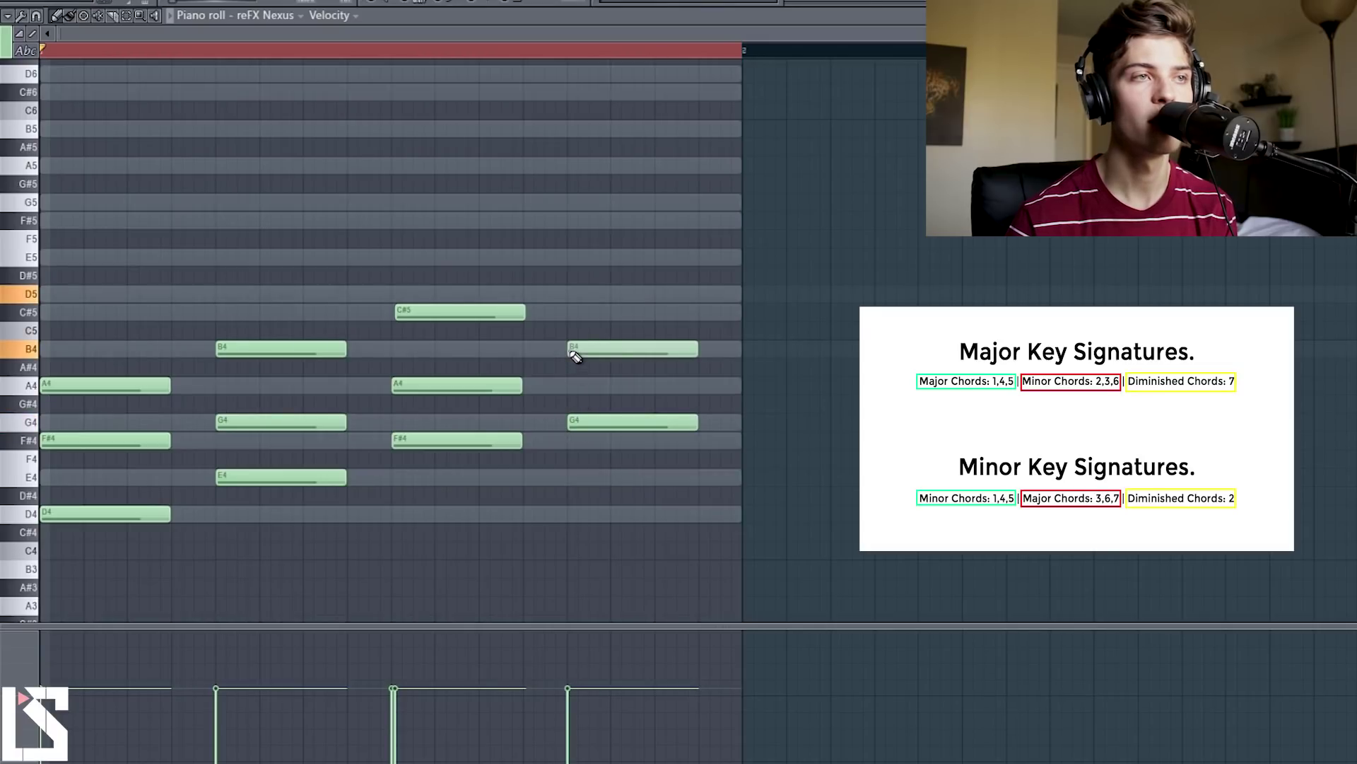
pyautogui.click(570, 294)
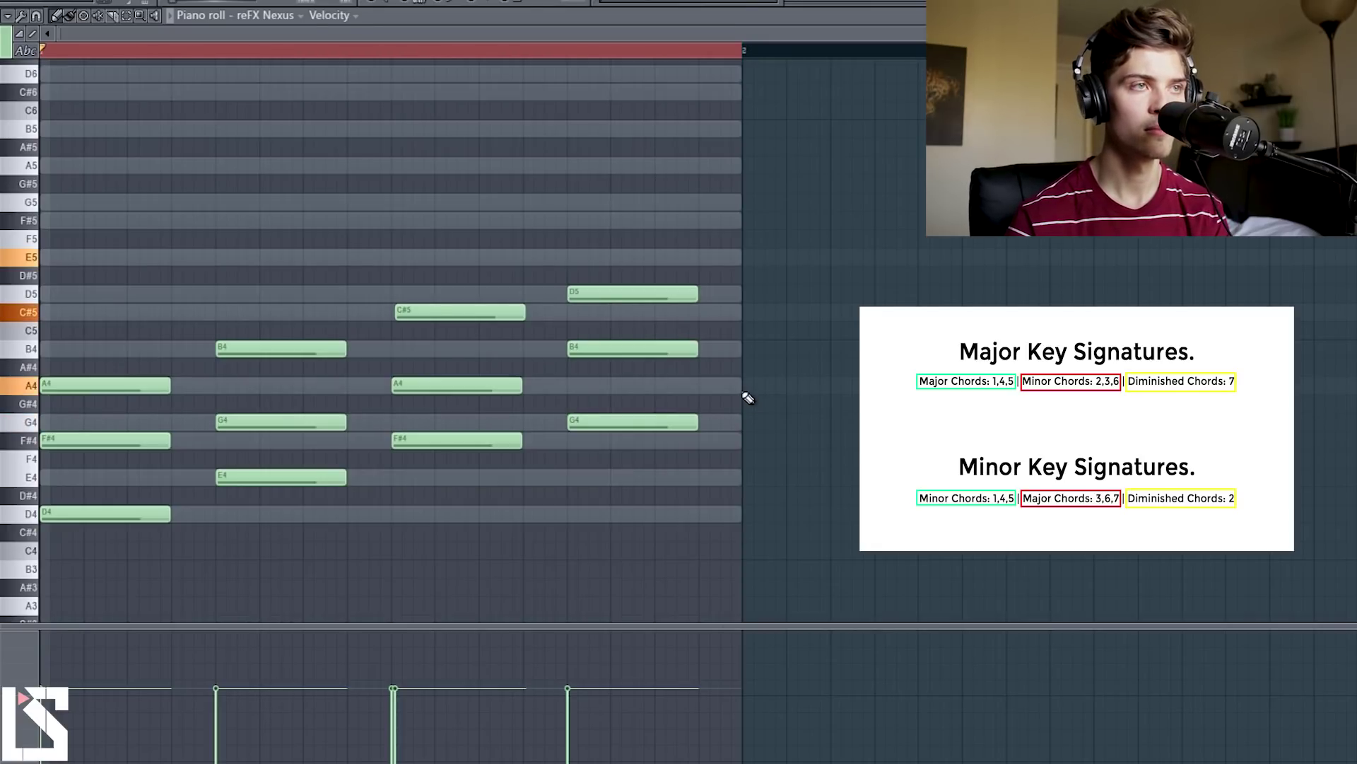
# Step: Add an A major chord with A4, C#5 and E5 at the start of bar 2
pyautogui.click(750, 386)
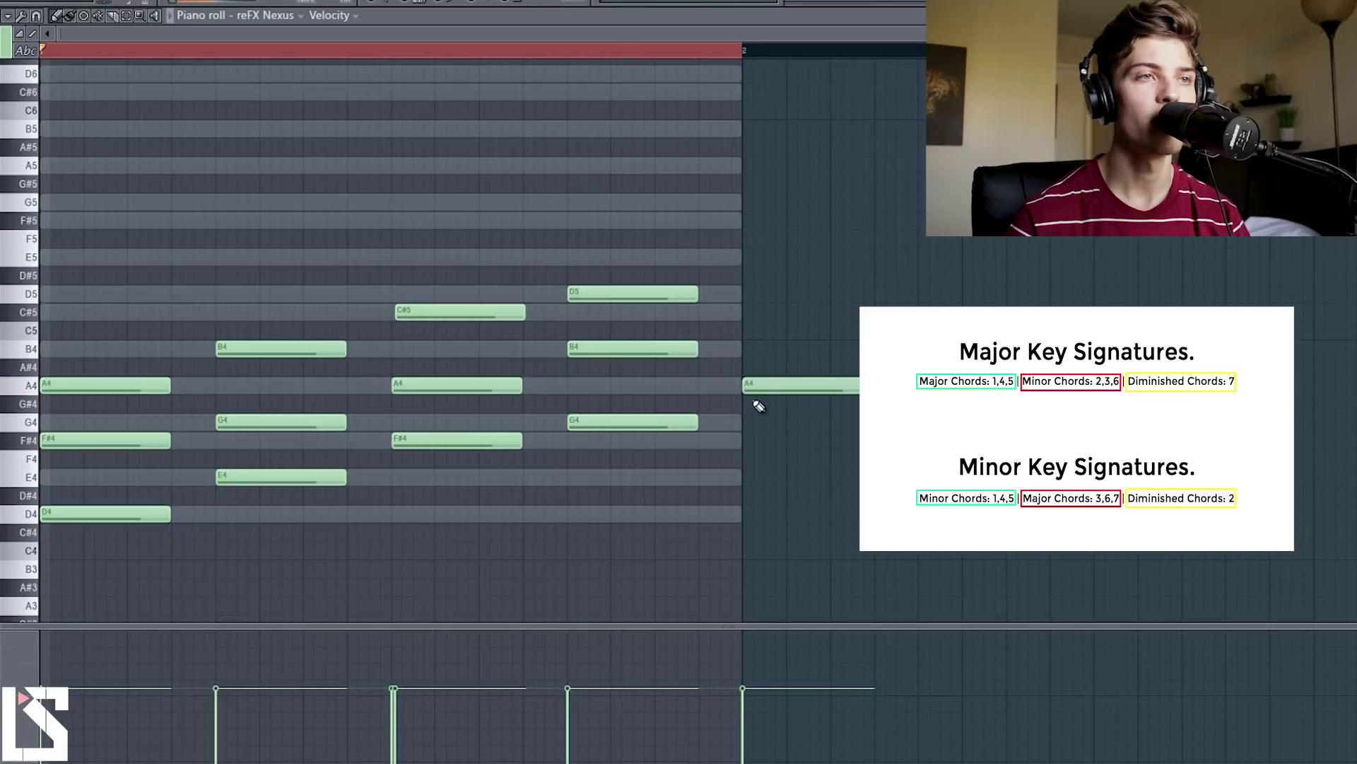
pyautogui.click(746, 313)
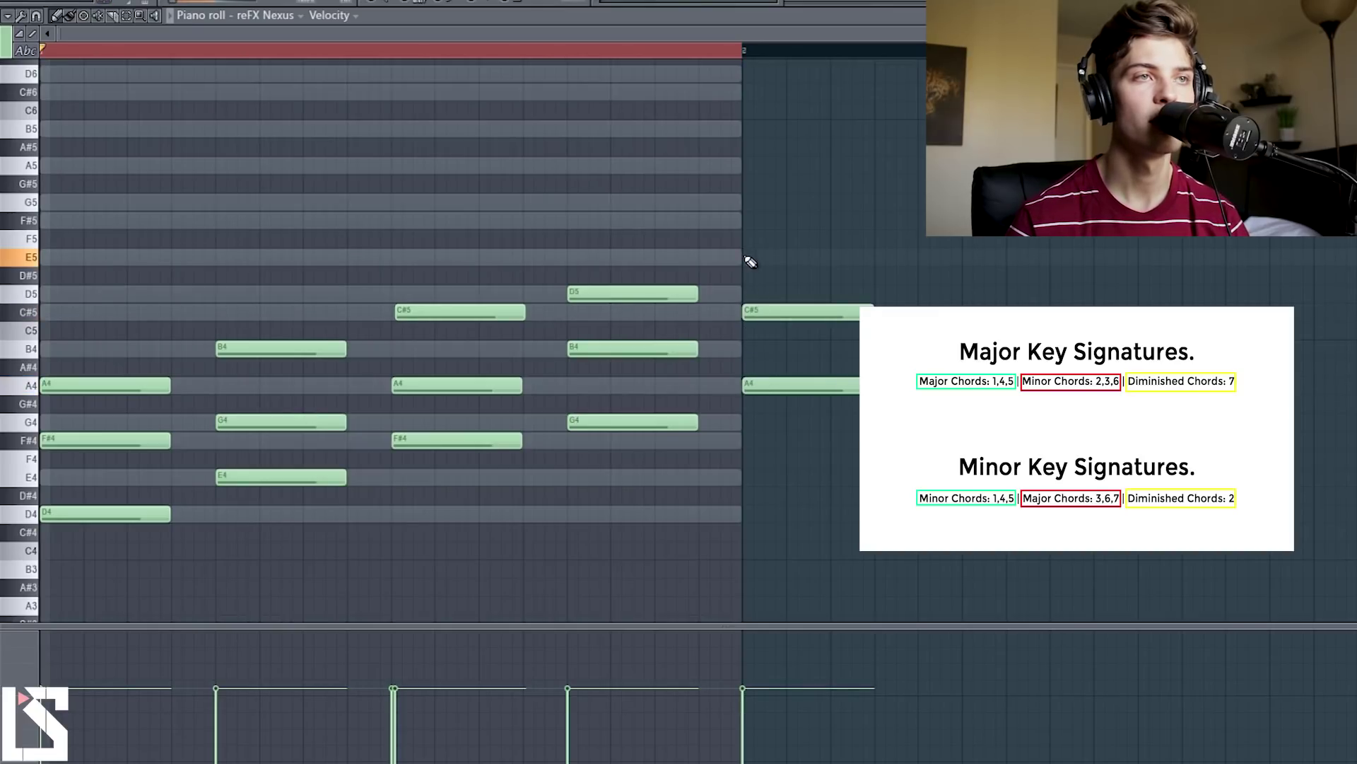
pyautogui.click(743, 256)
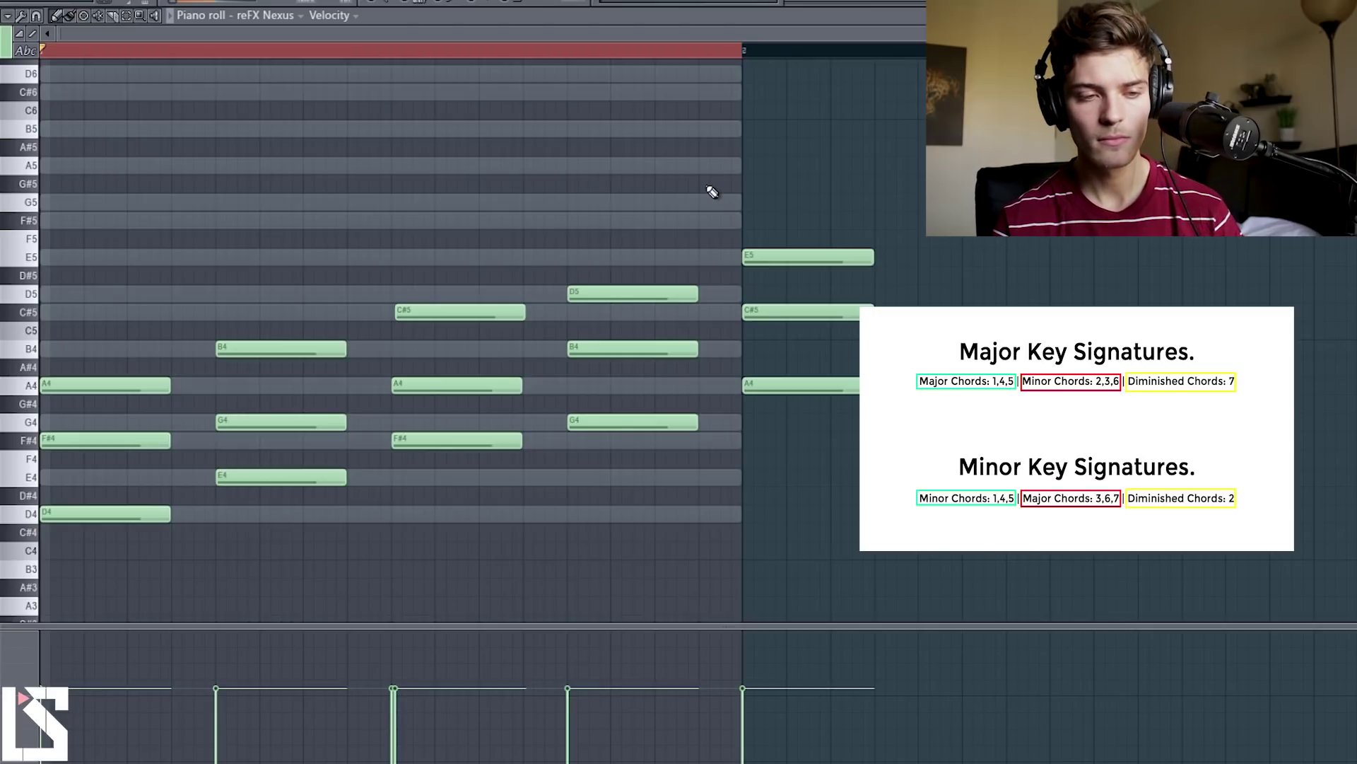
# Step: Add a B minor chord with B4, D5 and F#5 on the second beat of bar 2
pyautogui.scroll(-2, 668, 36)
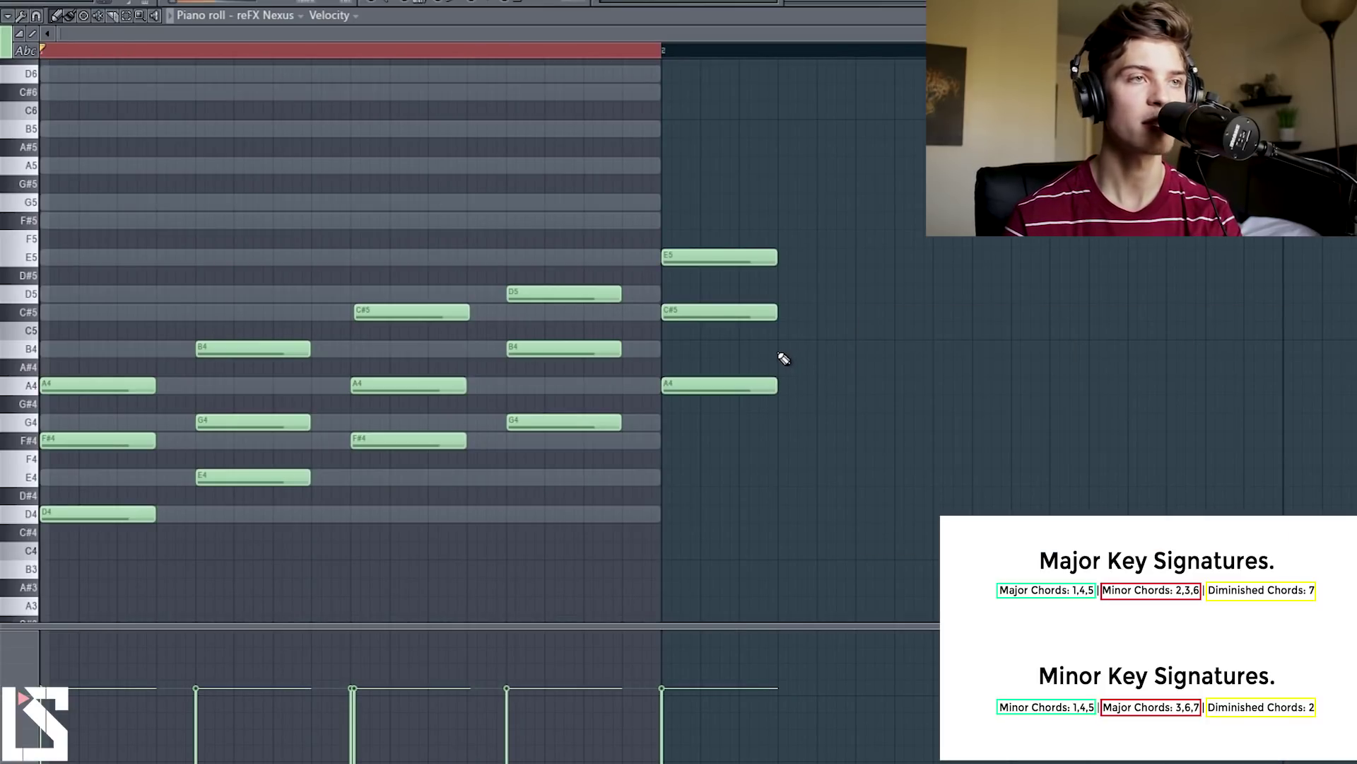
pyautogui.click(822, 354)
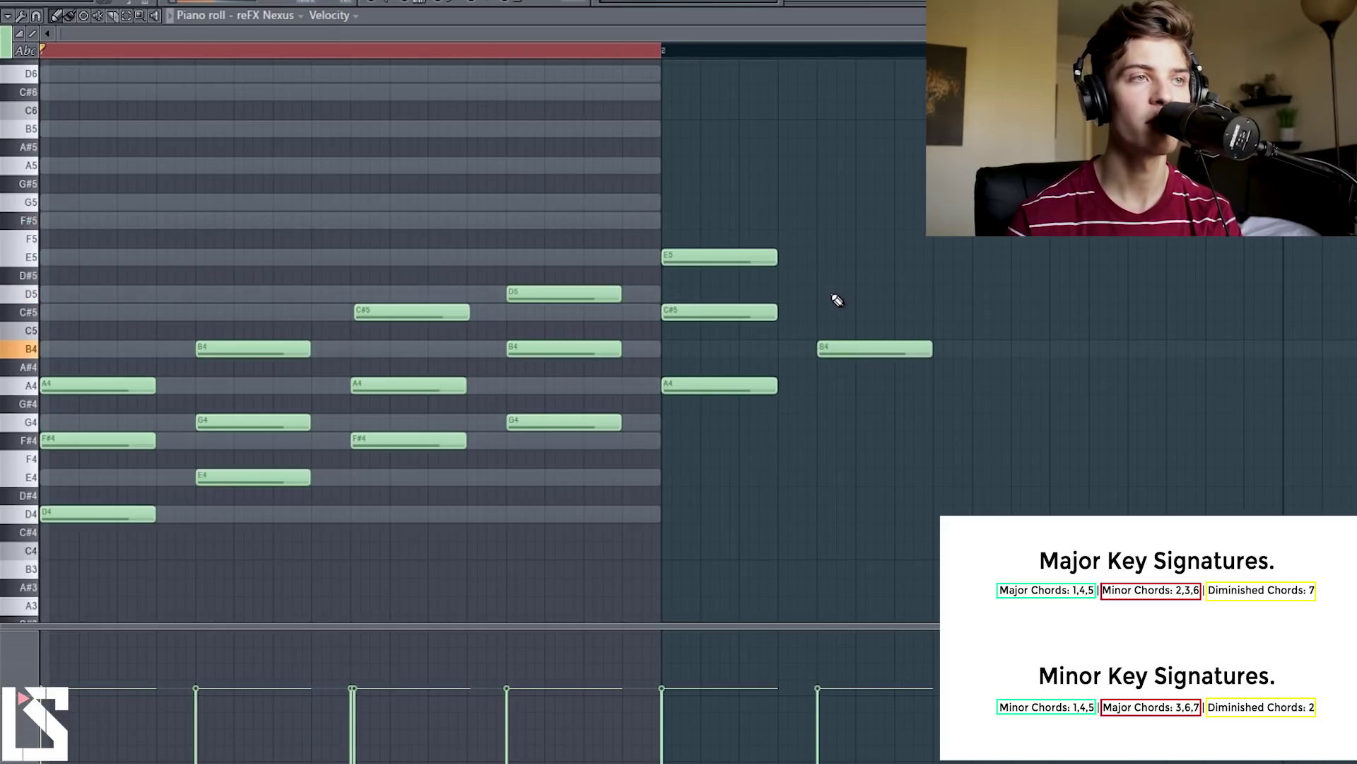
pyautogui.click(822, 297)
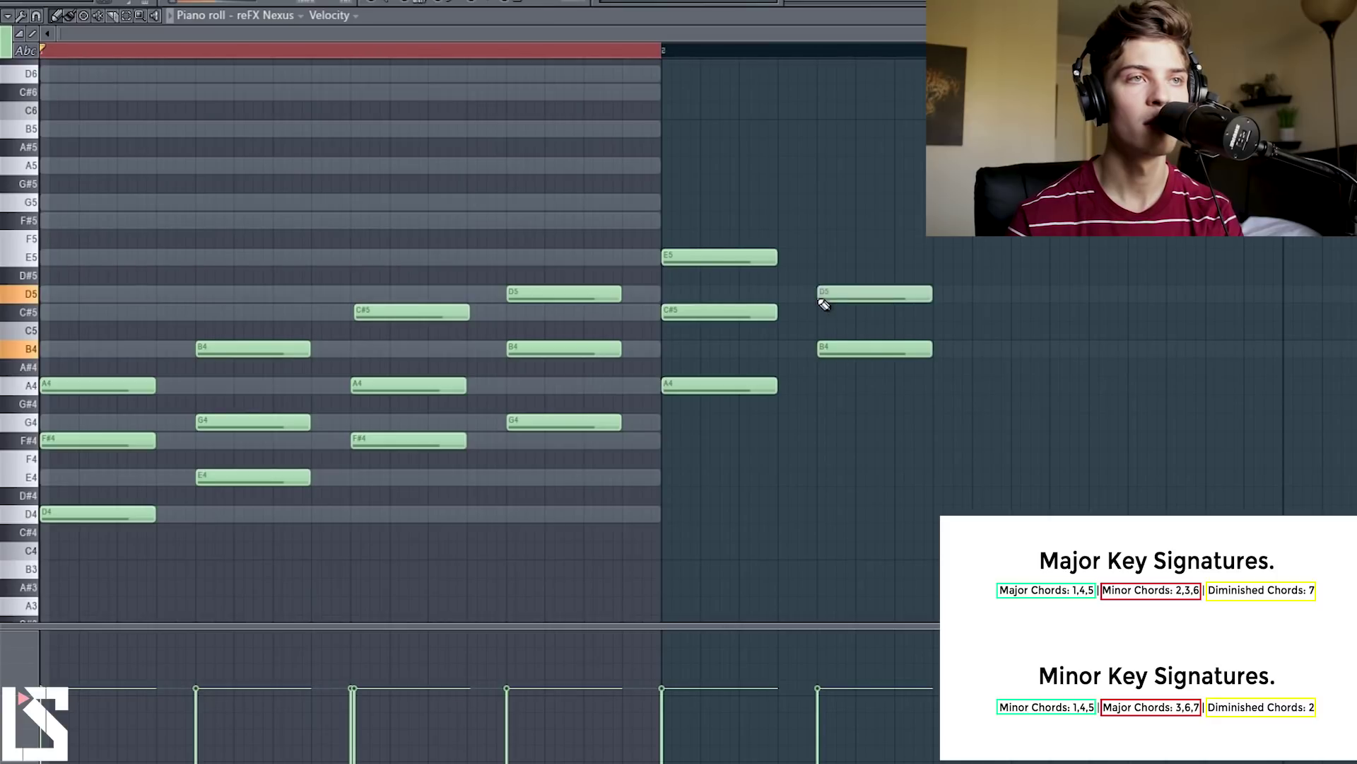
pyautogui.click(820, 224)
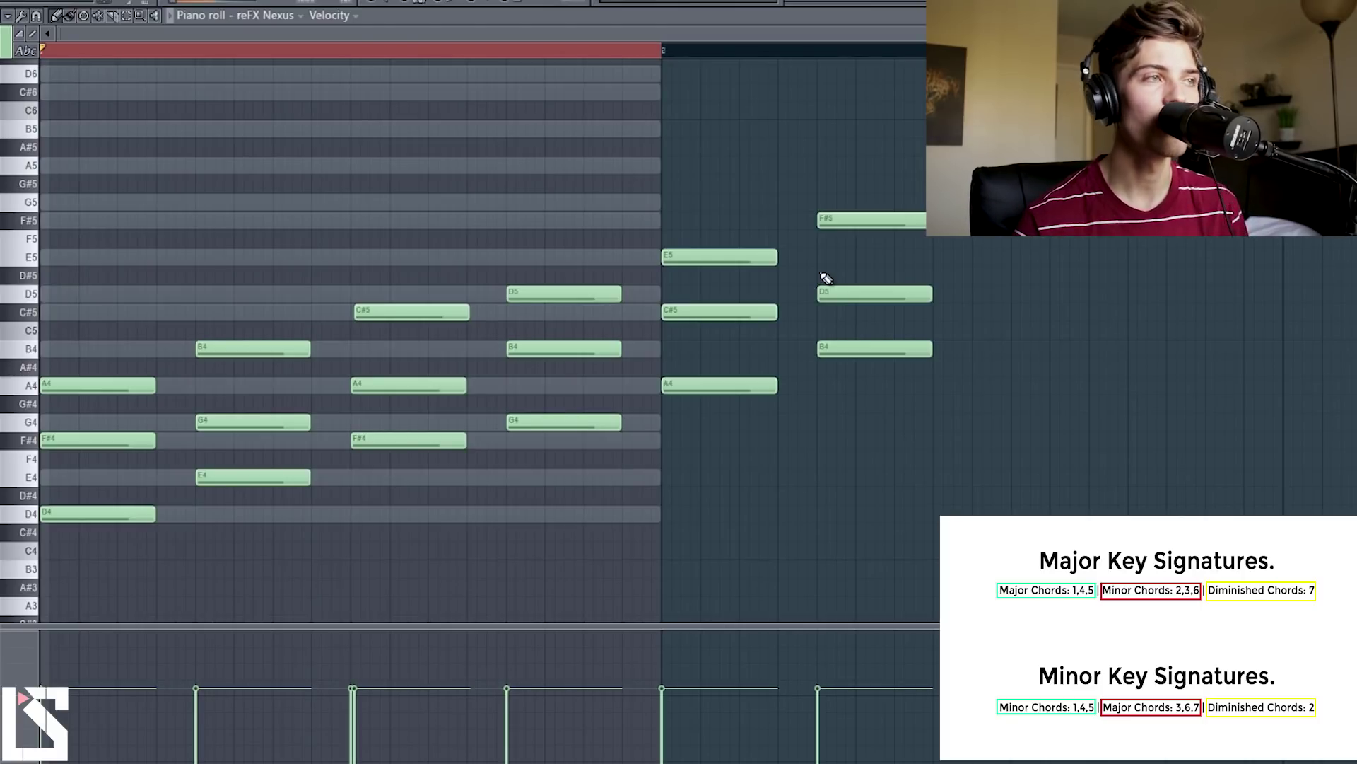
# Step: Add a C# diminished chord with C#5, E5 and G5 on the third beat of bar 2
pyautogui.scroll(-1, 468, 609)
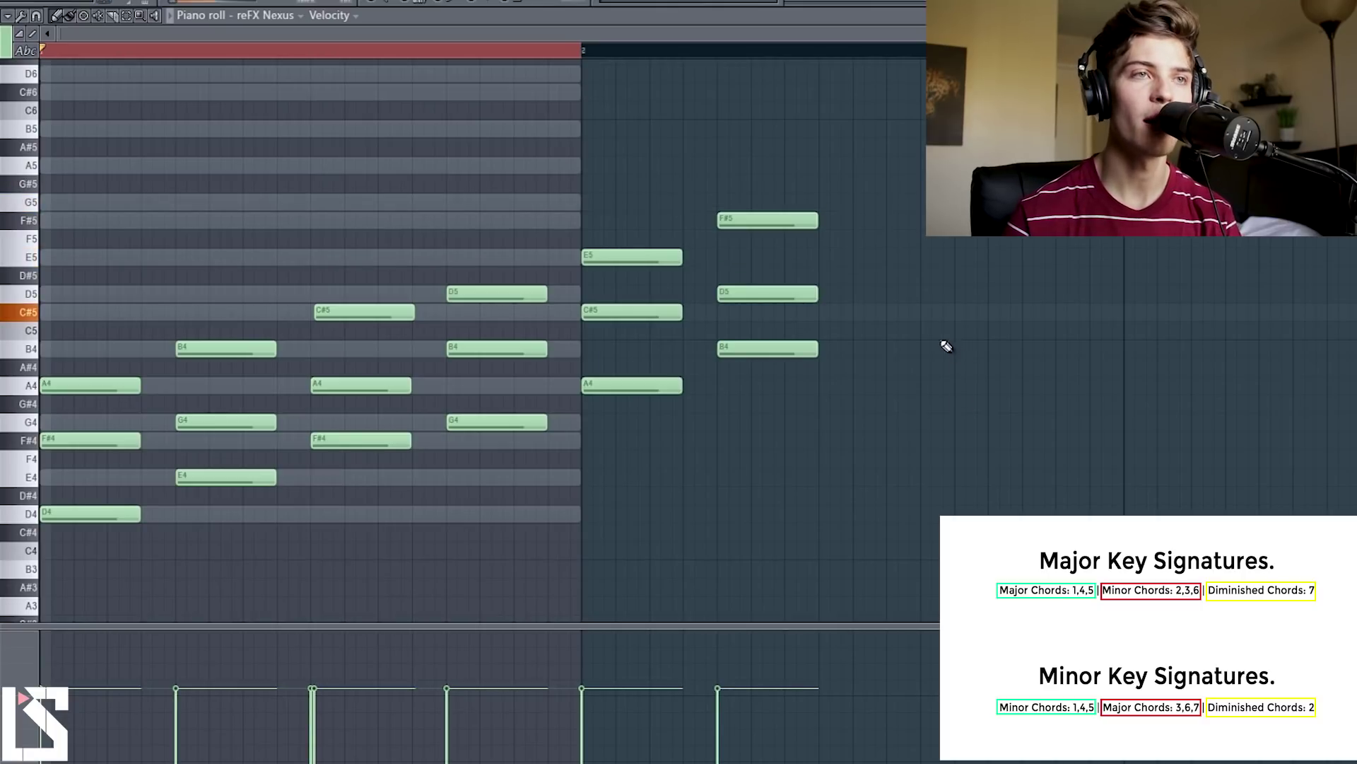
pyautogui.click(891, 312)
pyautogui.click(892, 258)
pyautogui.click(891, 203)
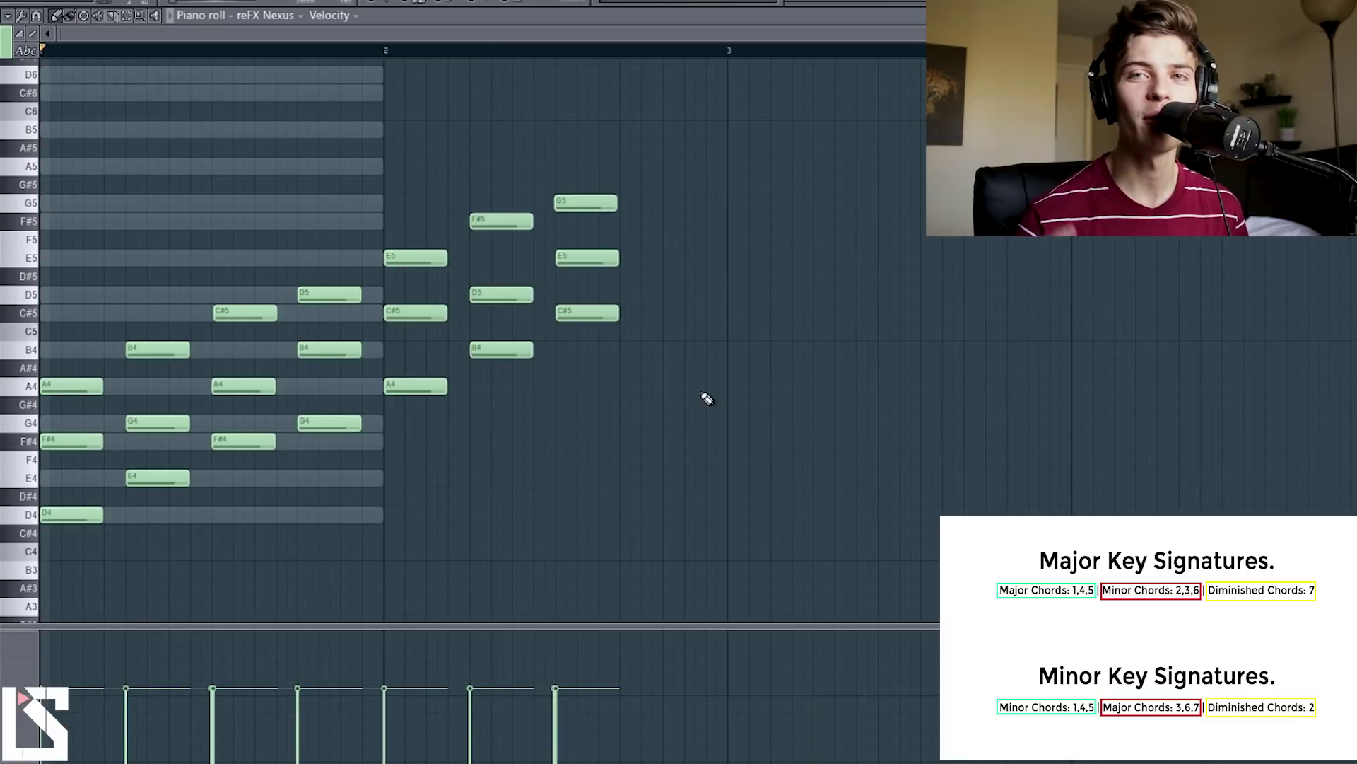
# Step: Copy the opening D major chord to the end of bar 2 and raise the copy one octave
pyautogui.moveTo(66, 358); pyautogui.dragTo(698, 546)
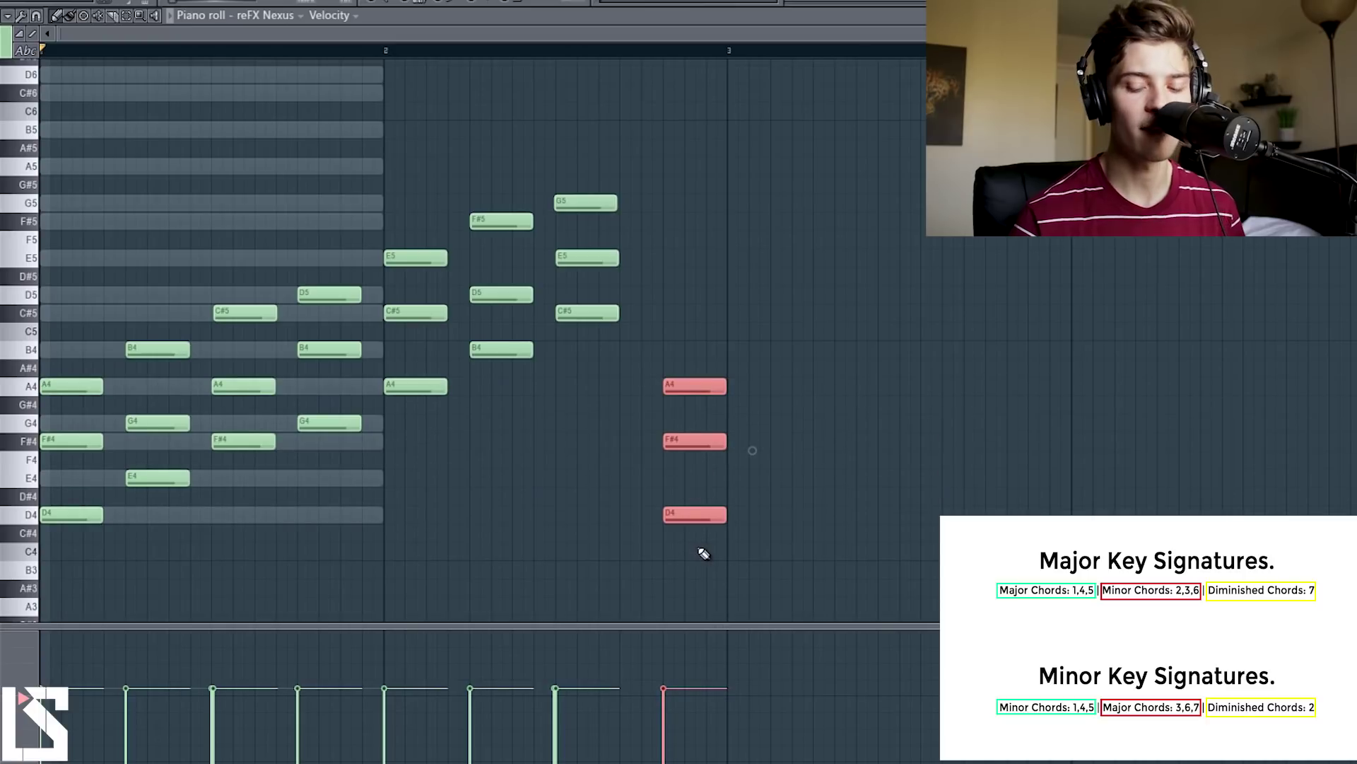
pyautogui.hotkey('ctrl', 'Up')
# Step: Select individual chords in turn to compare the opening D major chord, the C# diminished chord and the octave D chord
pyautogui.moveTo(72, 342); pyautogui.dragTo(92, 579)
pyautogui.press('space')
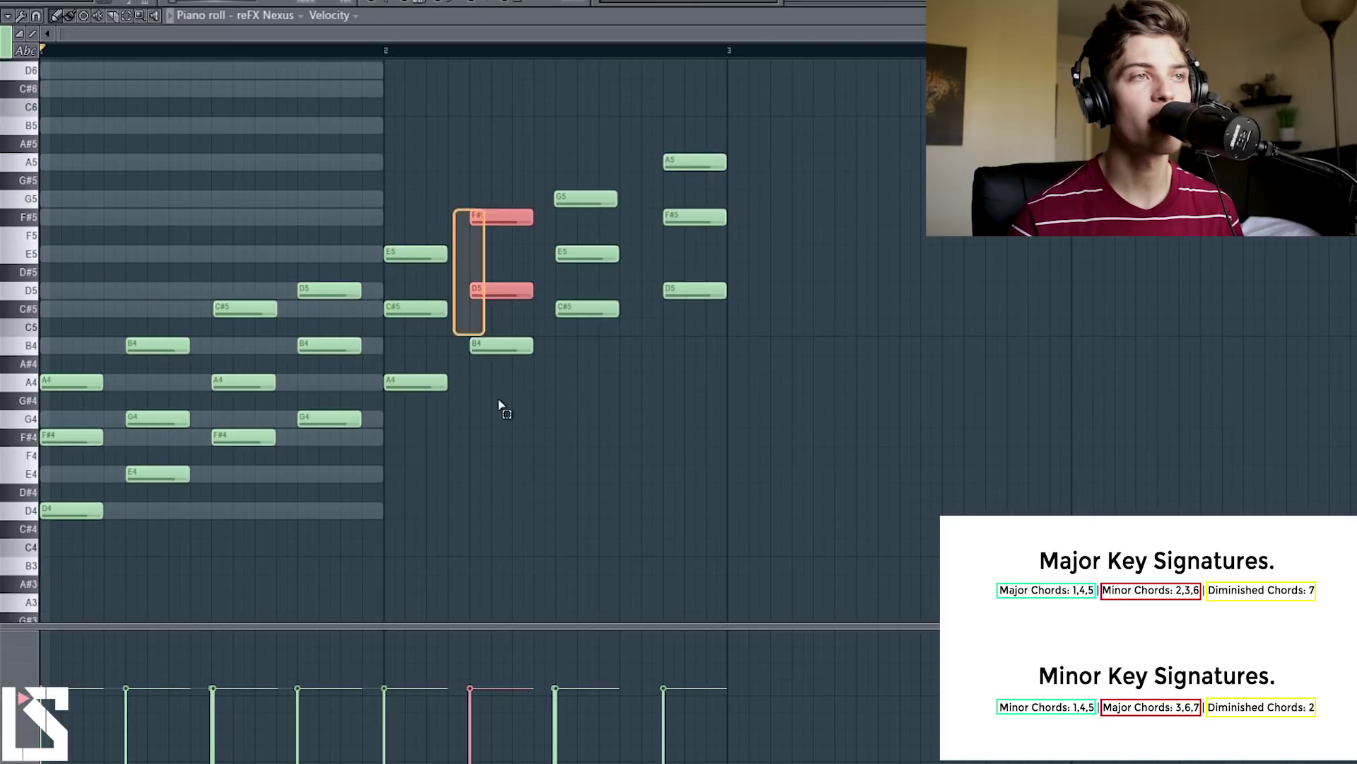
pyautogui.scroll(3, 596, 348)
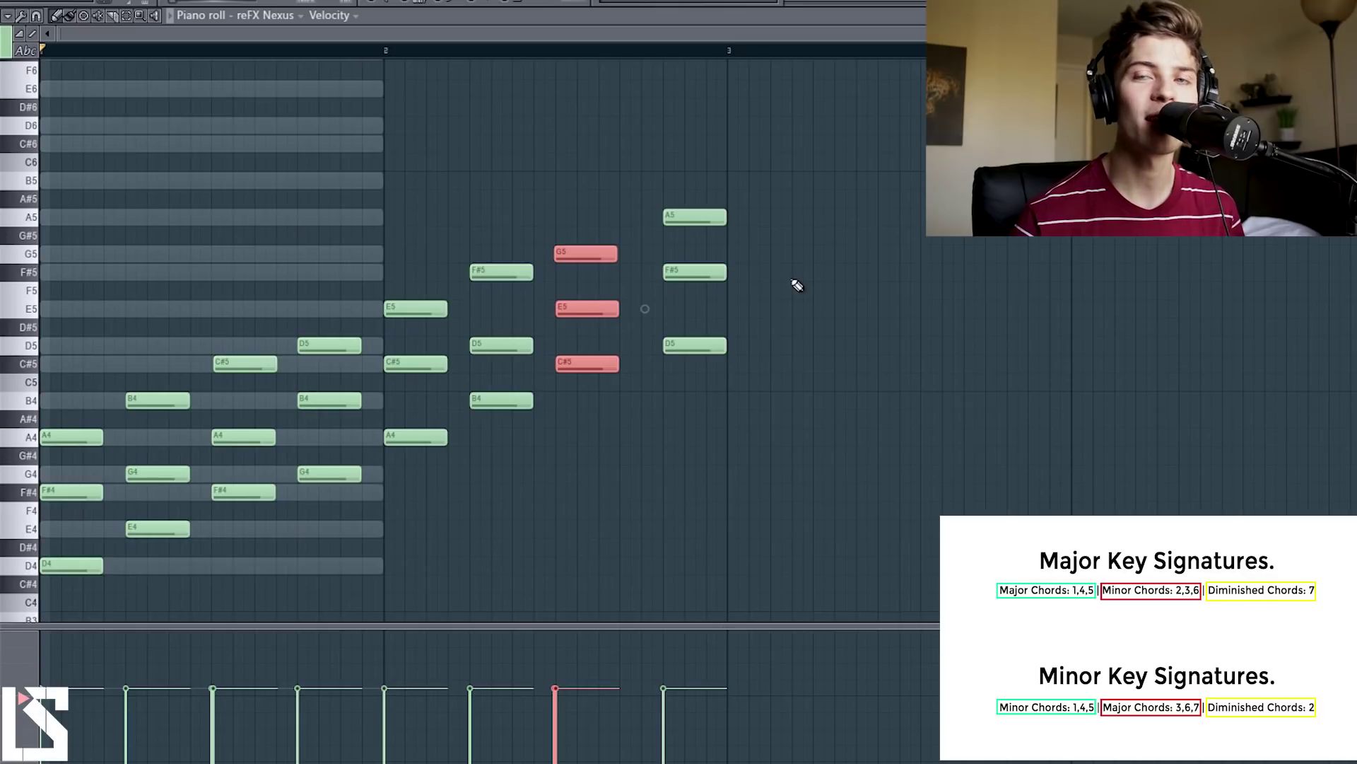
pyautogui.keyDown('ctrl'); pyautogui.click(104, 539); pyautogui.keyUp('ctrl')
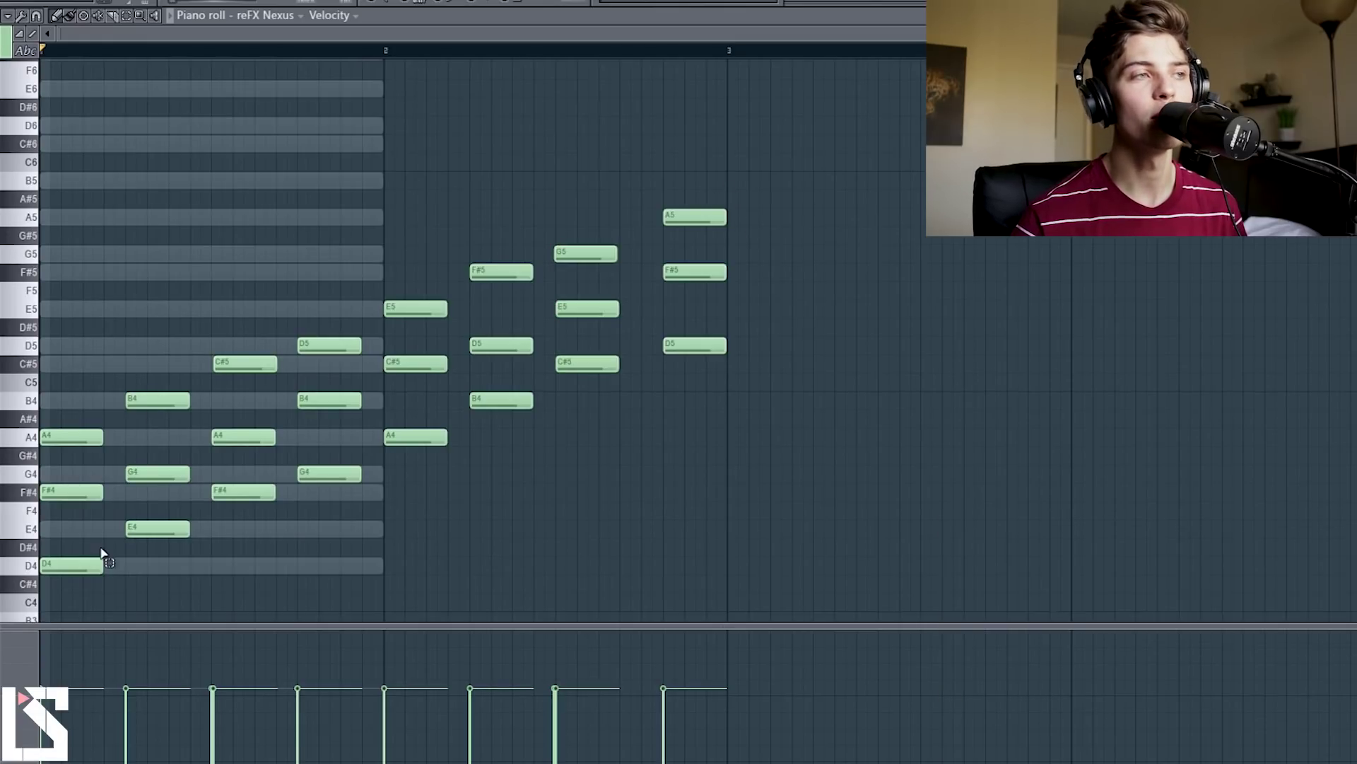
pyautogui.moveTo(105, 539); pyautogui.dragTo(40, 375)
pyautogui.moveTo(655, 111); pyautogui.dragTo(823, 624)
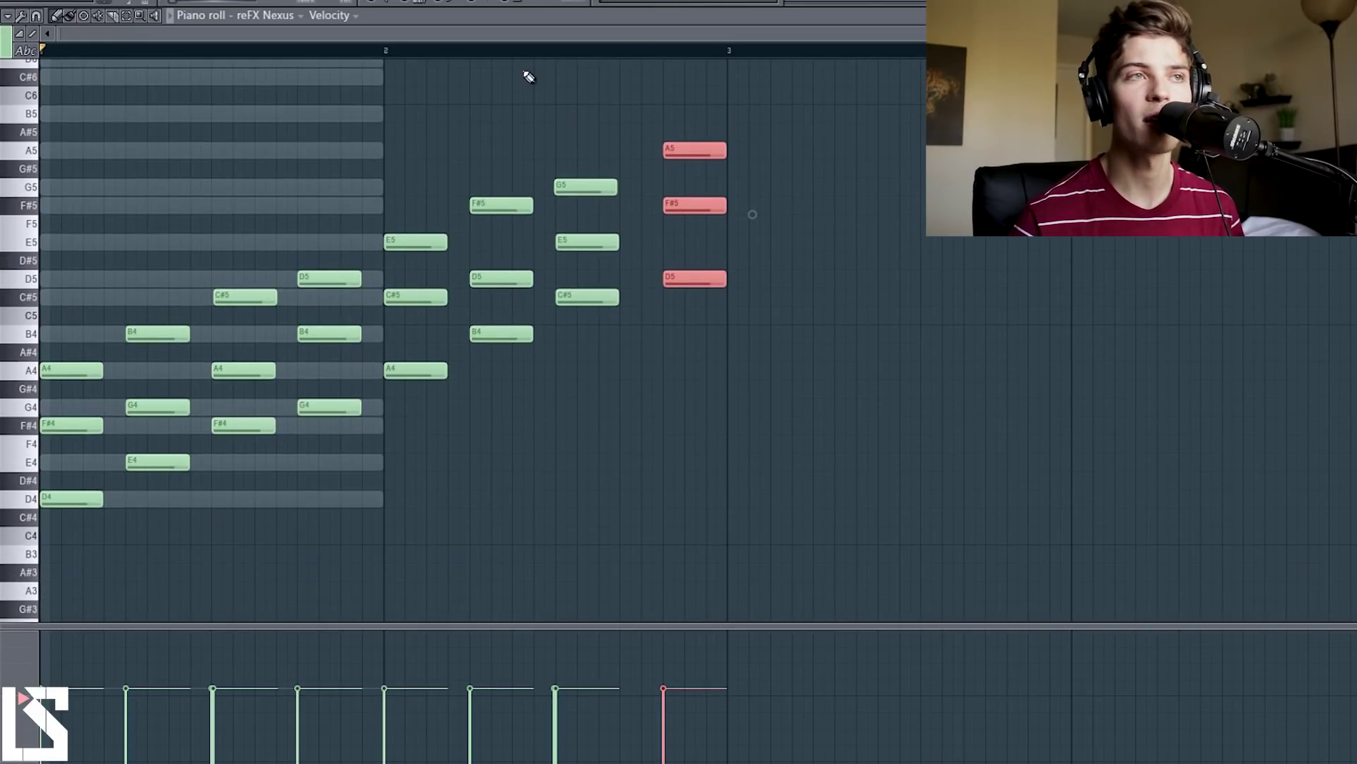
# Step: Select the C# diminished chord for inspection, clear the selection, and play the chords from the start of bar 2
pyautogui.click(385, 52)
pyautogui.moveTo(584, 145); pyautogui.dragTo(592, 350)
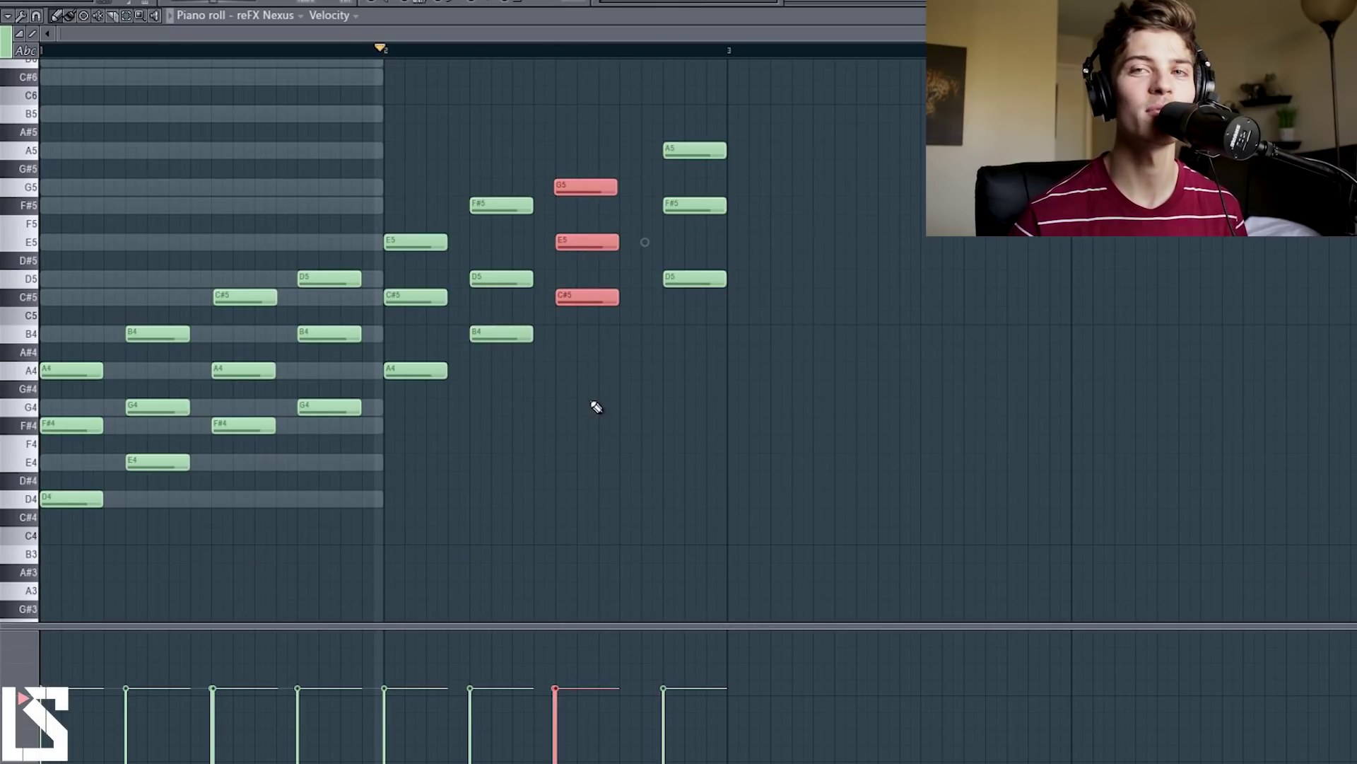
pyautogui.click(592, 424)
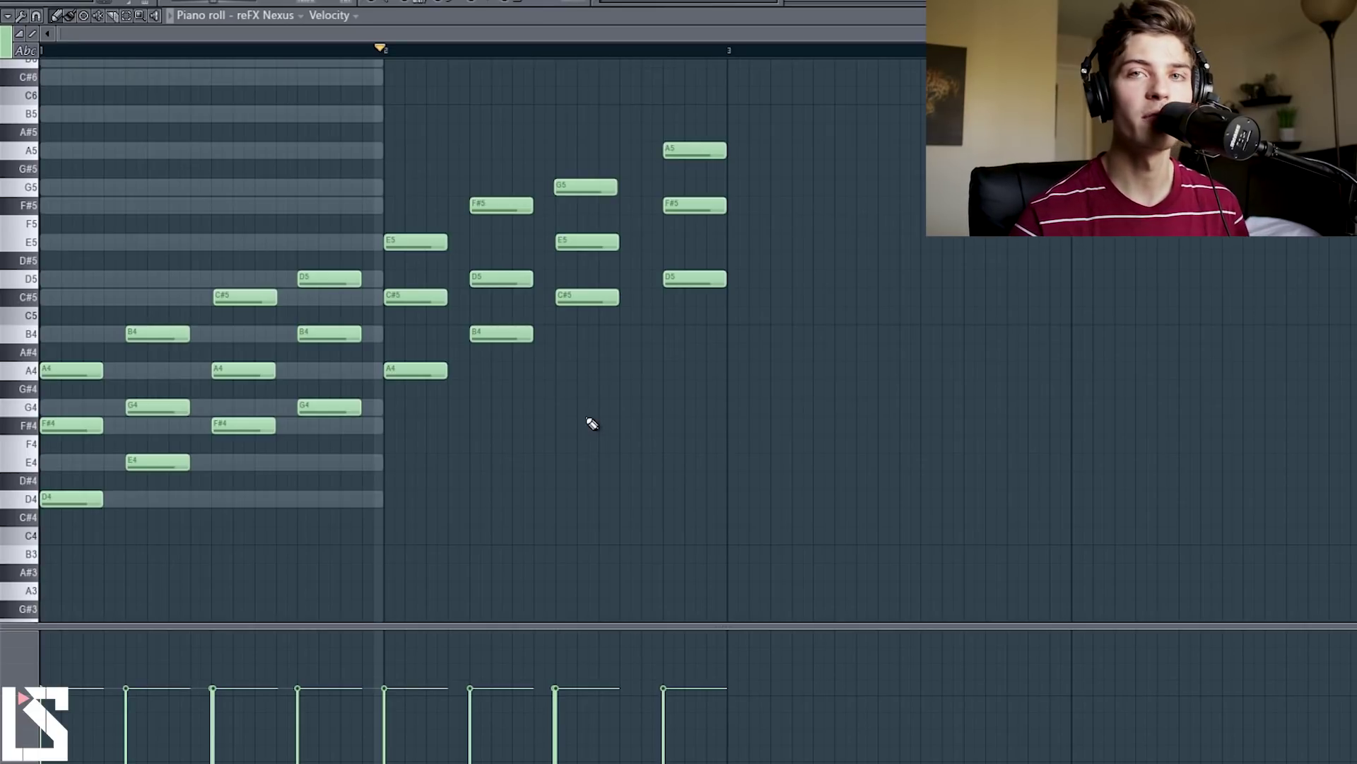
pyautogui.press('space')
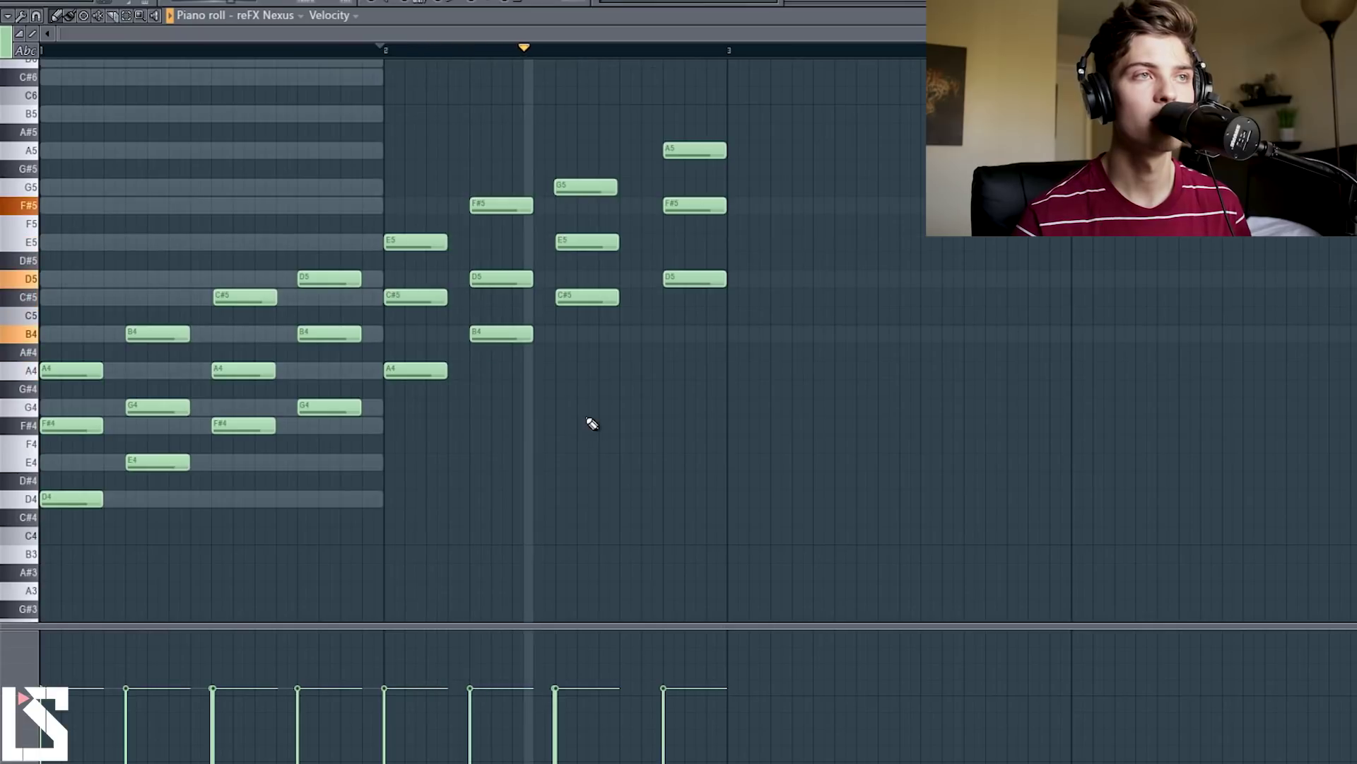